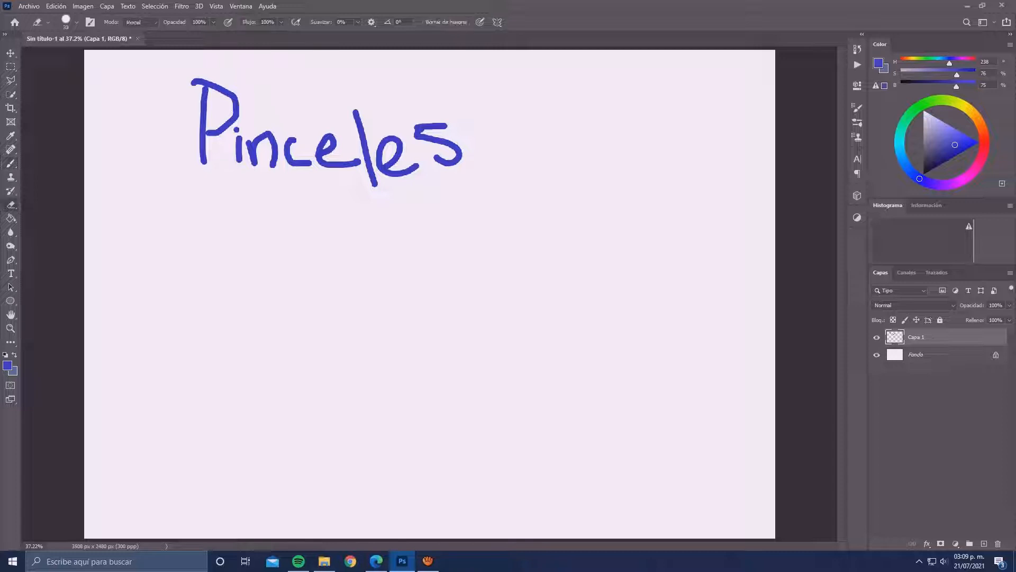
- Erase the handwritten word "Pinceles" from Capa 1 and activate the Brush tool
mouse_move(413, 127)
mouse_down()
mouse_move(493, 171)
mouse_move(394, 184)
mouse_move(239, 160)
mouse_move(231, 106)
mouse_move(242, 84)
mouse_move(293, 118)
mouse_move(391, 142)
mouse_up()
key(b)
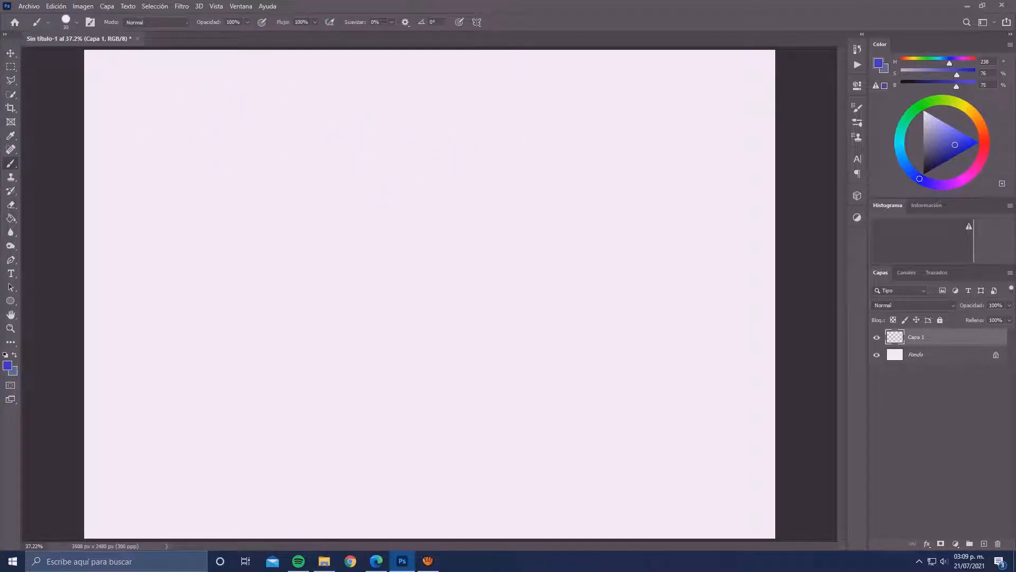
- Display the Pinceles and Ajustes del pincel panels and switch between them, ending on the Pinceles list
click(241, 6)
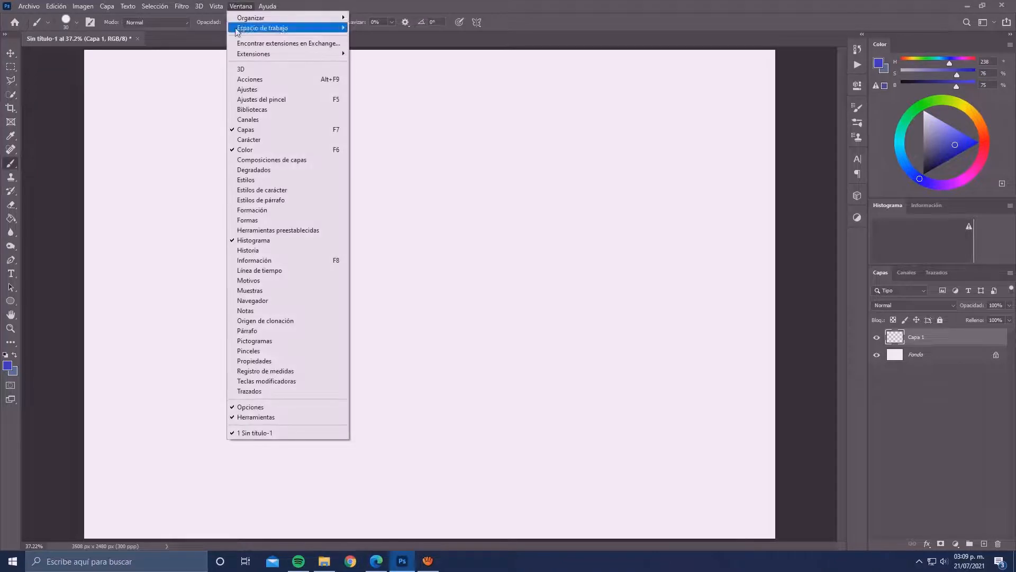
click(300, 351)
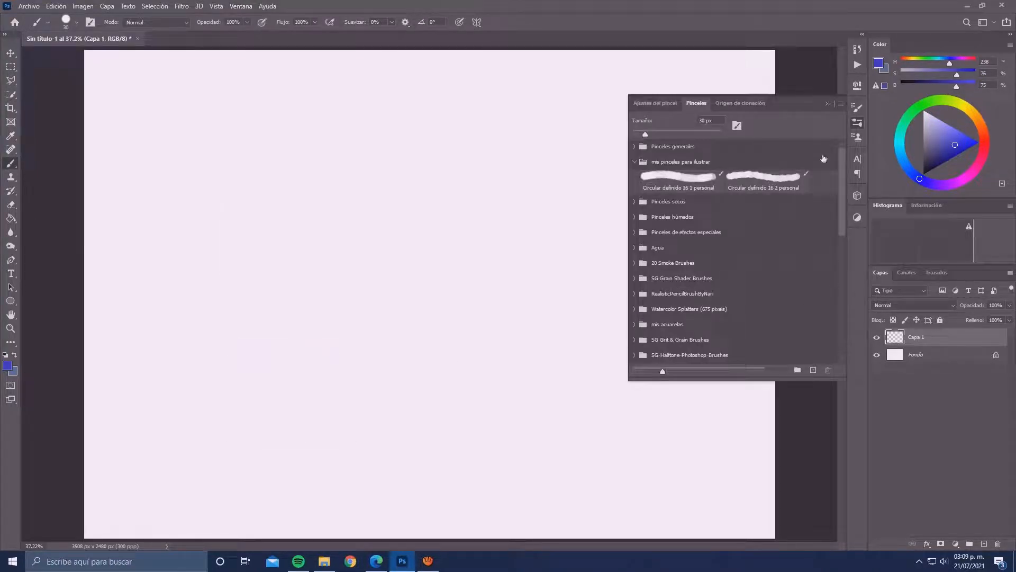
click(234, 6)
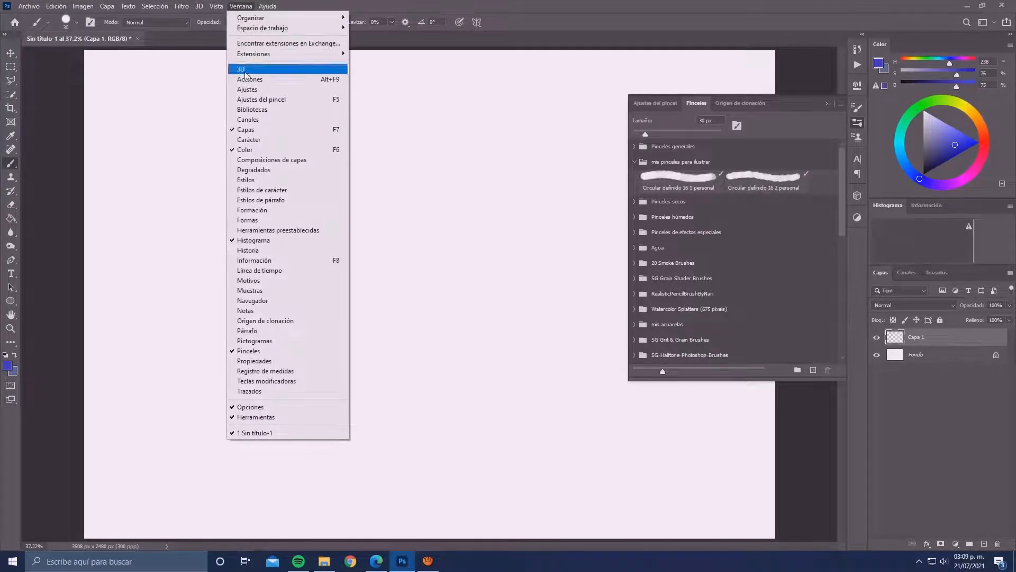
click(255, 107)
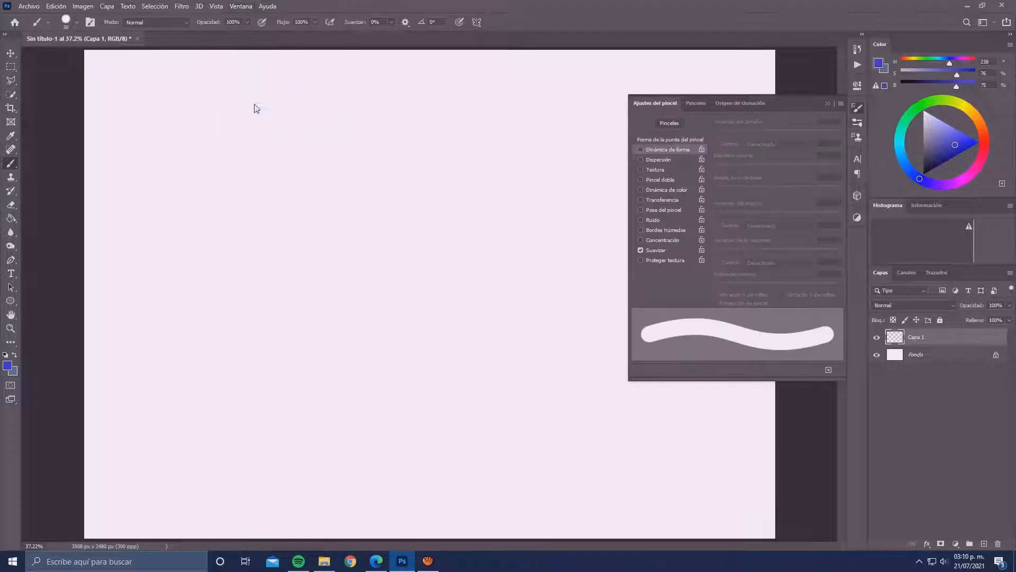
click(857, 122)
click(857, 108)
click(857, 122)
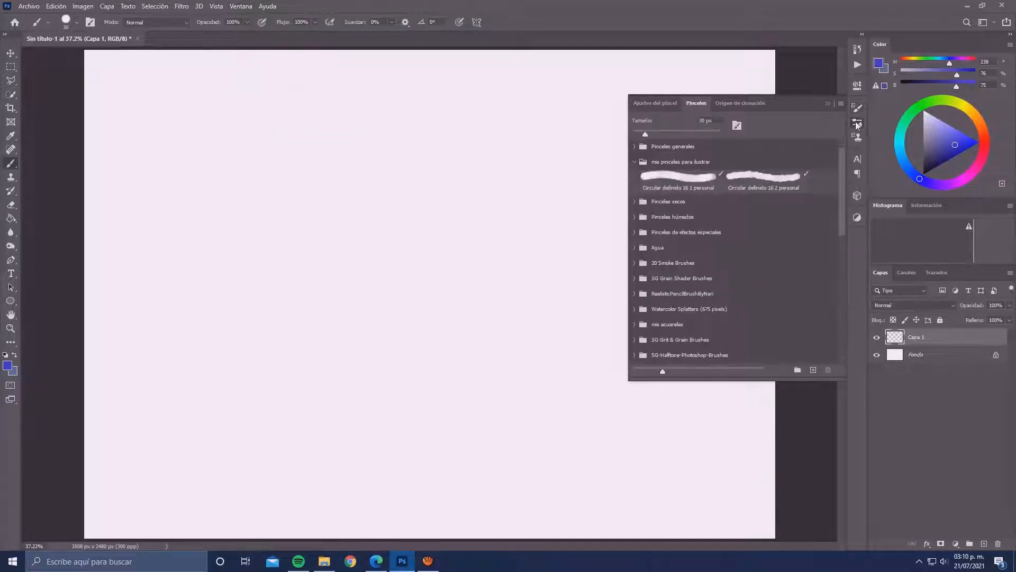
- Select the Circular definido brush from the Pinceles generales group and try it with one stroke, undoing the stroke
click(635, 162)
click(634, 147)
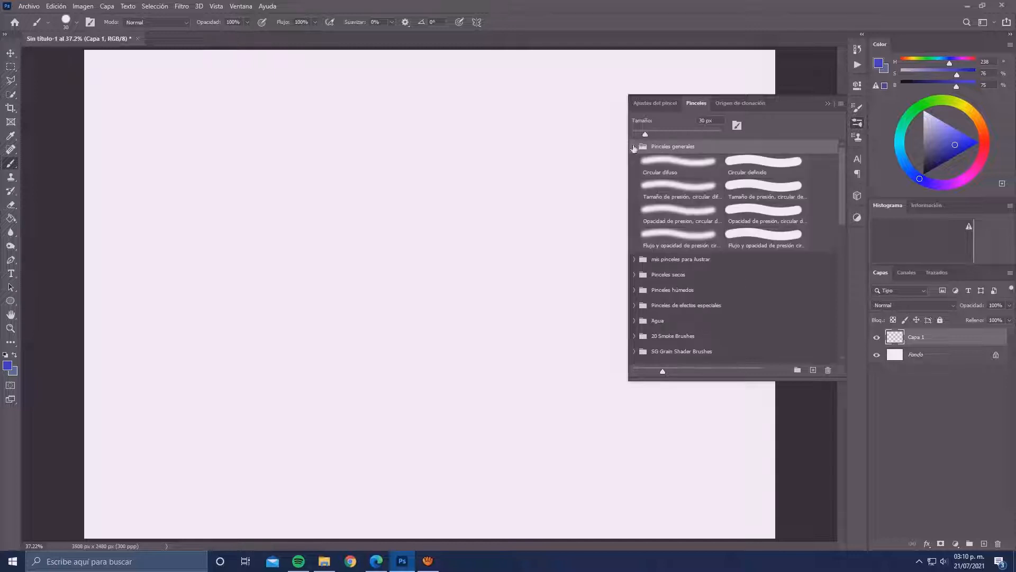
click(736, 167)
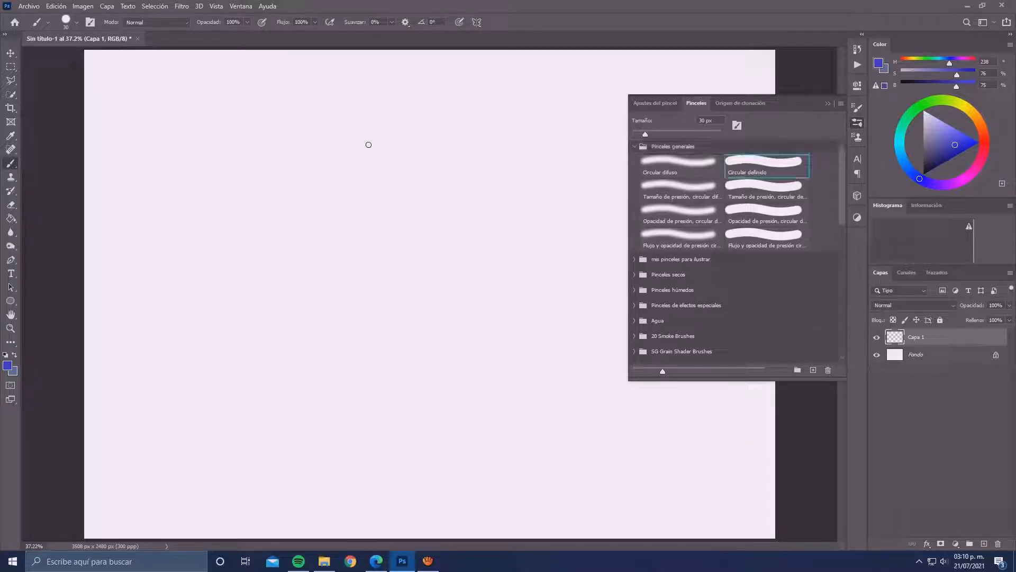
drag(358, 143, 403, 221)
key(ctrl+z)
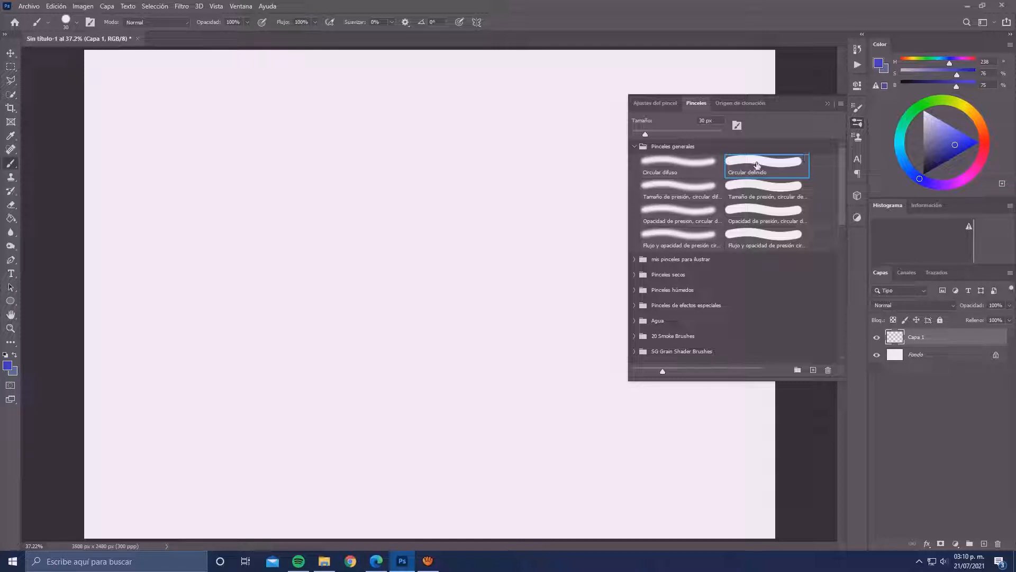
- Enable Dinámica de forma with size control set to Presión de la pluma, and paint a freehand test stroke near the canvas's upper edge
click(635, 147)
click(635, 162)
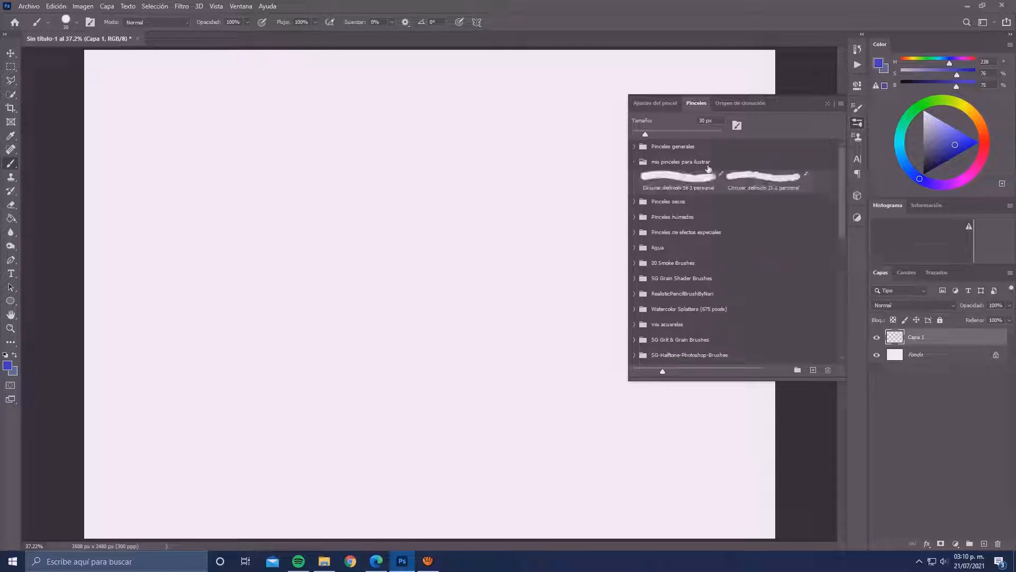
click(858, 107)
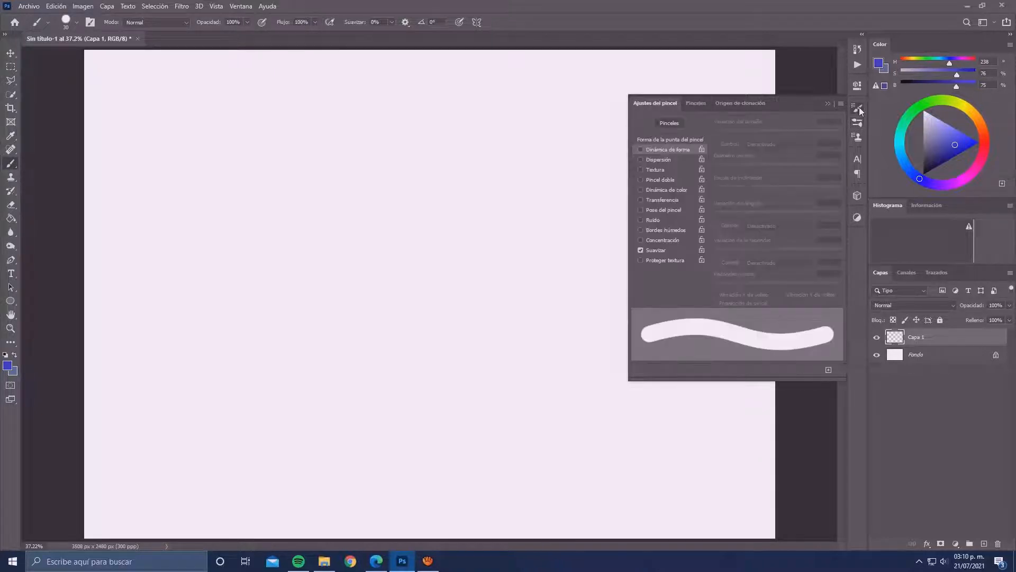
click(668, 150)
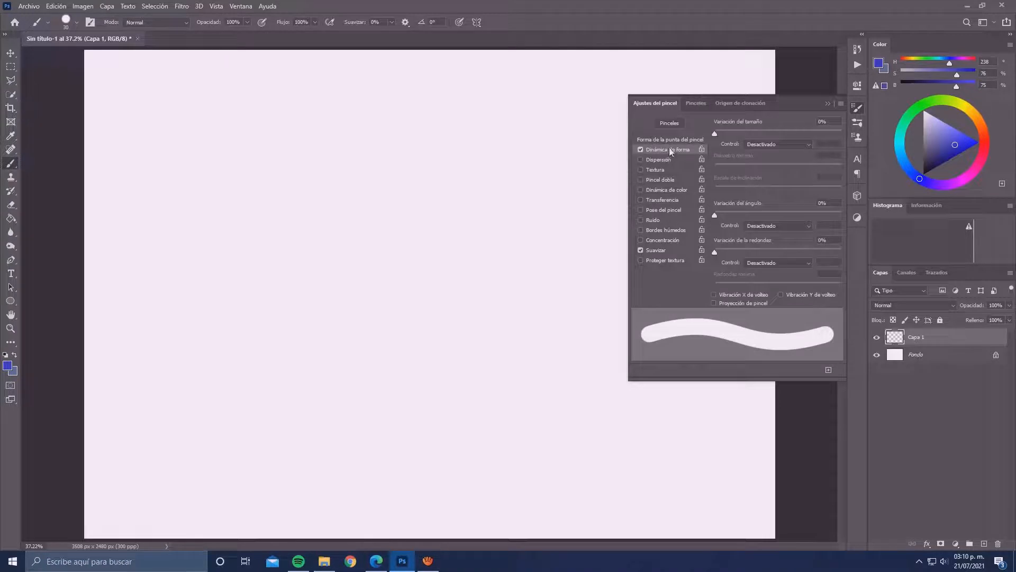
click(773, 144)
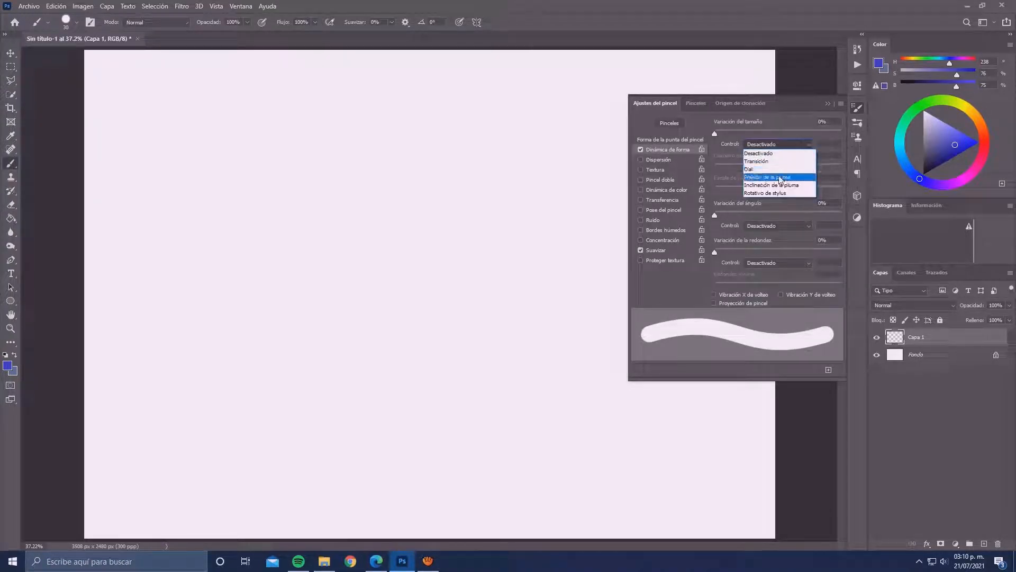
click(792, 176)
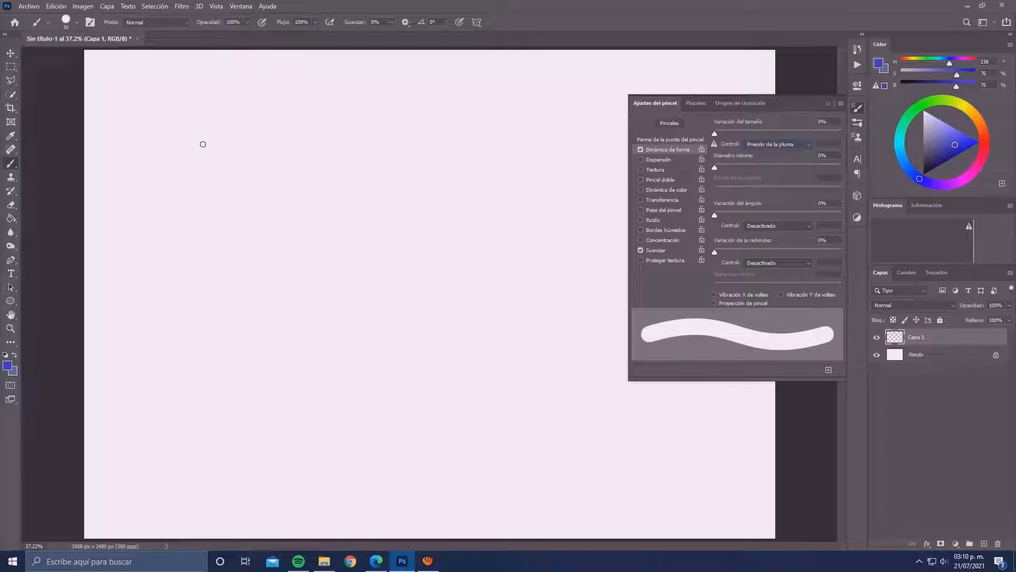
drag(160, 125, 350, 143)
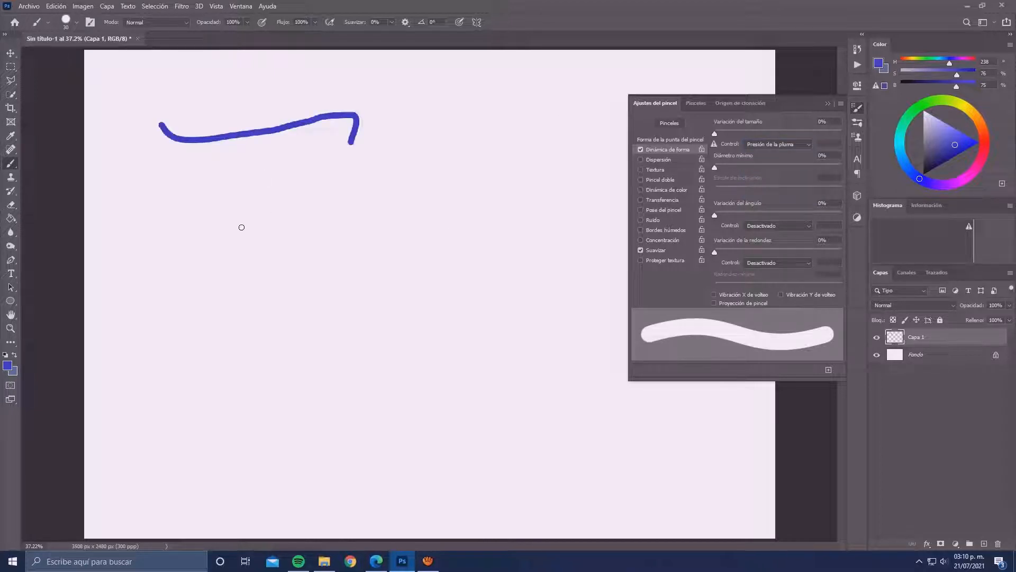
- Draw a closed seven-point angular path with the Pen tool below the freehand stroke
key(p)
click(198, 199)
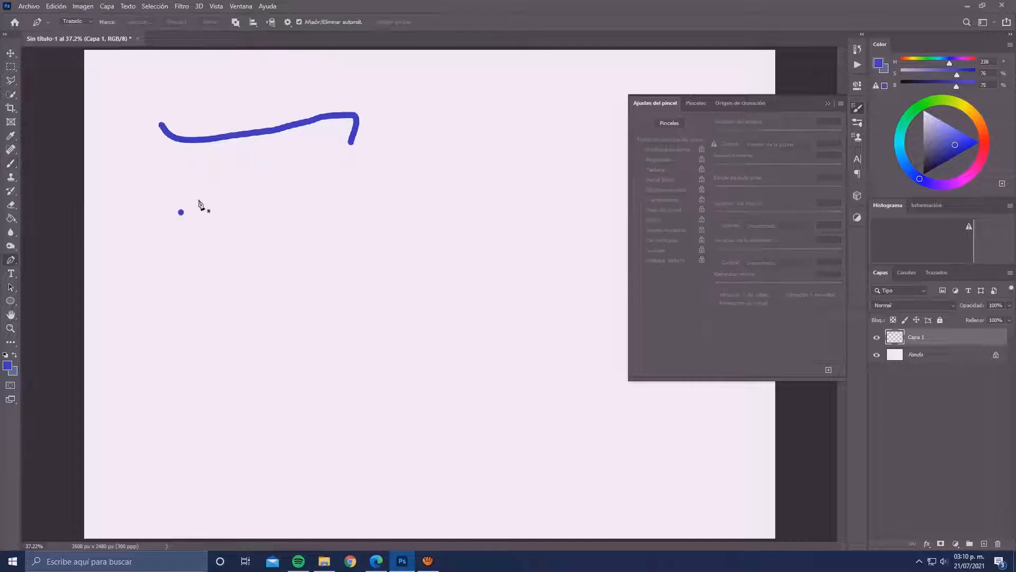
click(324, 177)
click(410, 209)
click(250, 248)
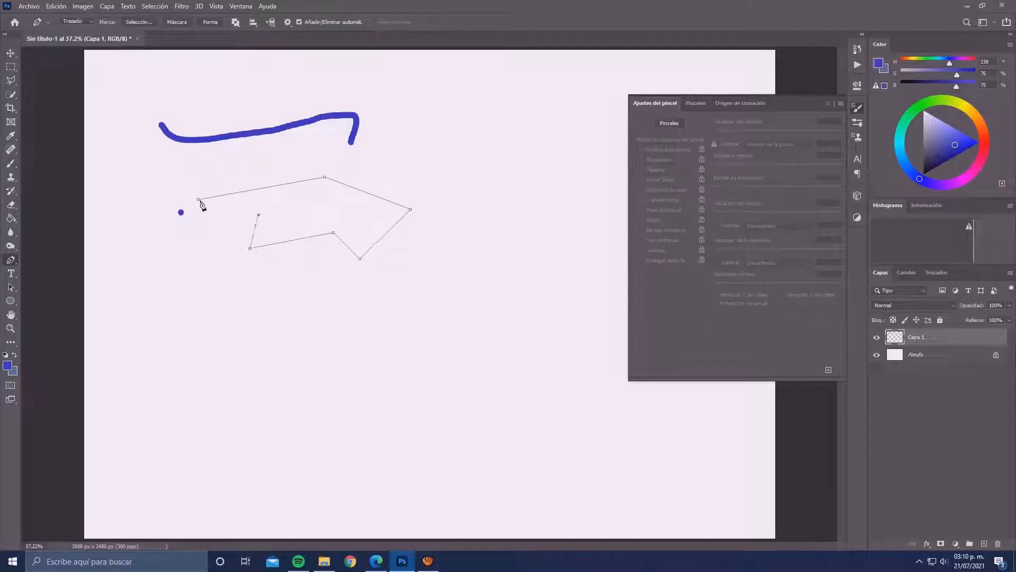
click(199, 199)
- Stroke the seven-point path with the brush using Contornear trazado, and dismiss the path
right_click(255, 193)
click(310, 277)
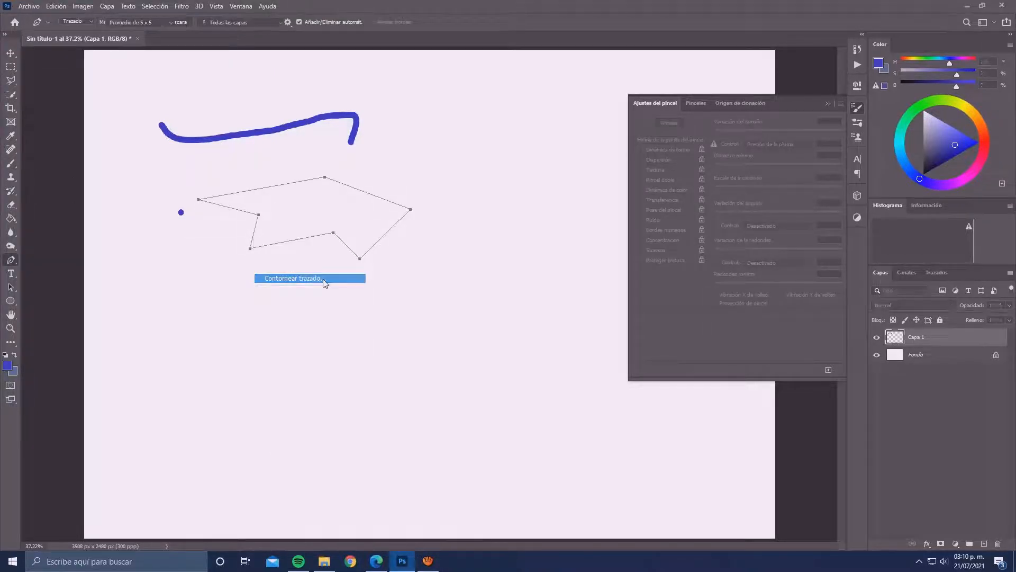
click(751, 116)
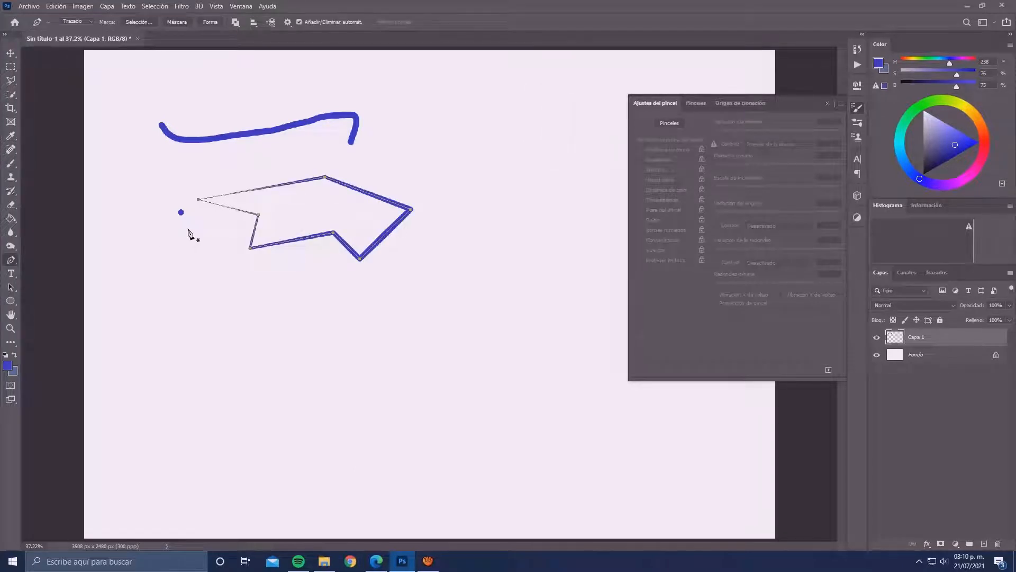
key(Escape)
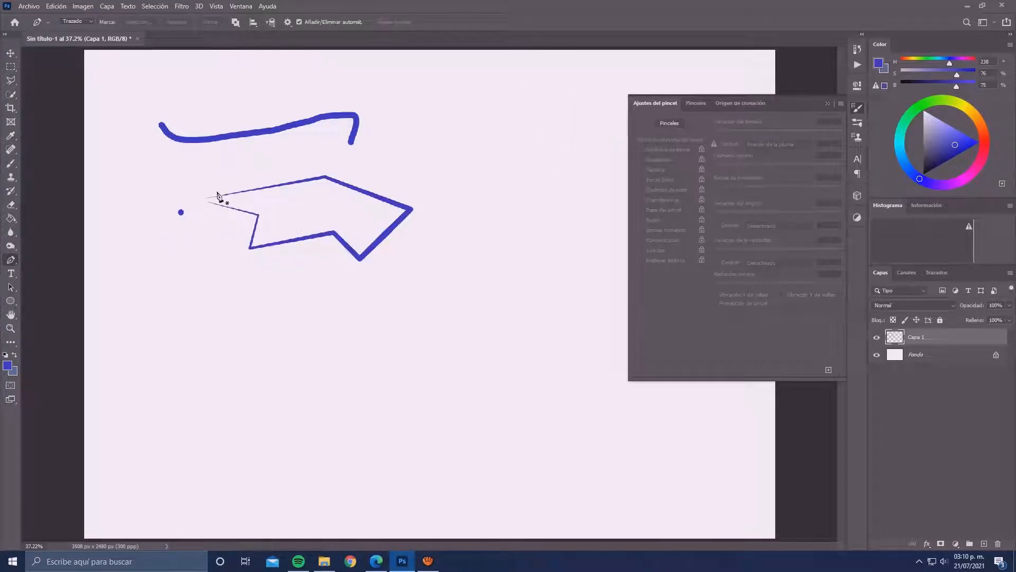
- Set the brush's size variation control to Desactivado
key(b)
click(777, 144)
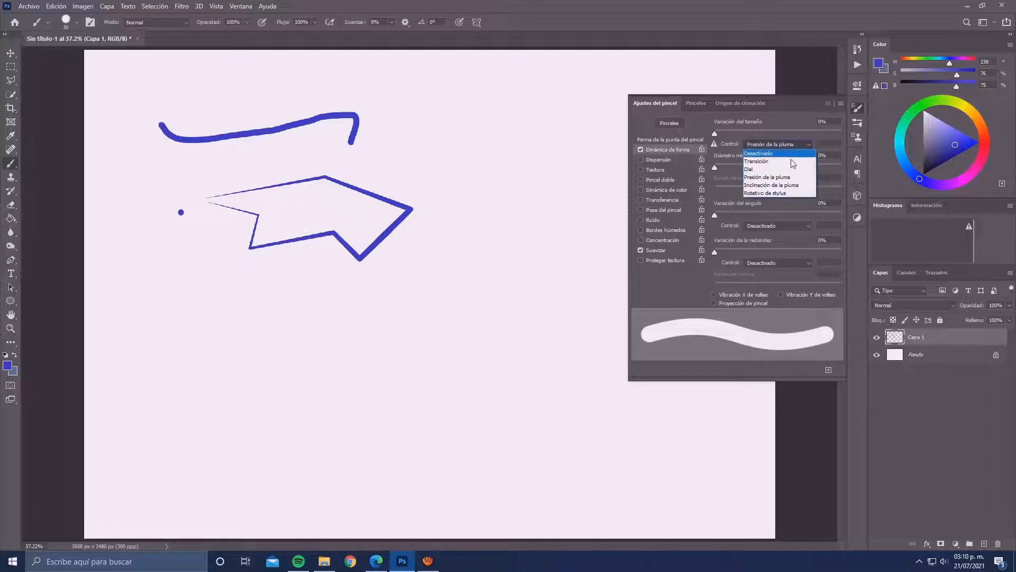
click(791, 153)
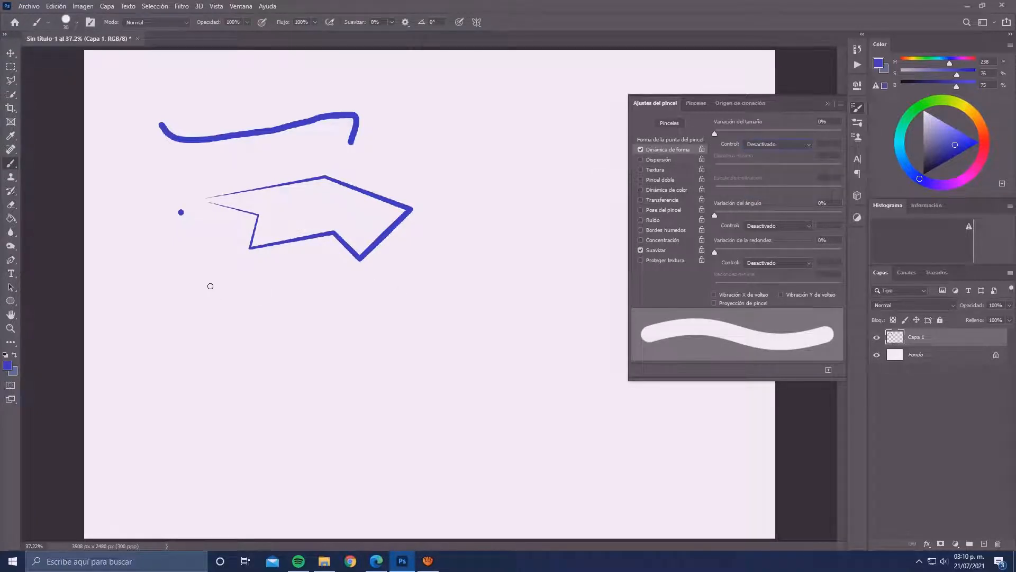
- Draw a closed twelve-point jagged path with the Pen tool below the first stroked shape
key(p)
click(228, 281)
click(266, 280)
click(281, 304)
click(323, 280)
click(376, 298)
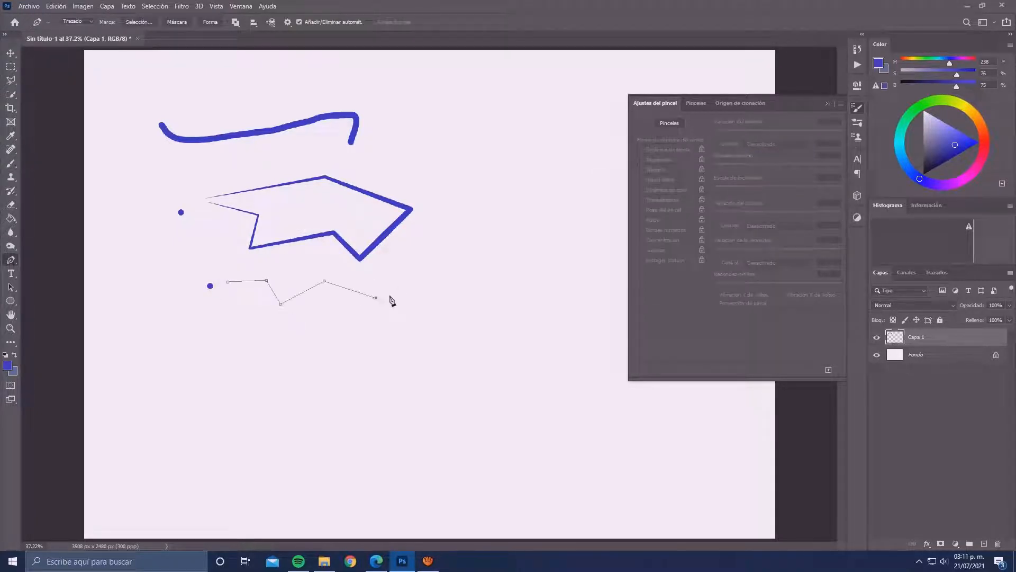
click(431, 266)
click(421, 314)
click(374, 375)
click(356, 358)
click(317, 367)
click(314, 340)
click(240, 356)
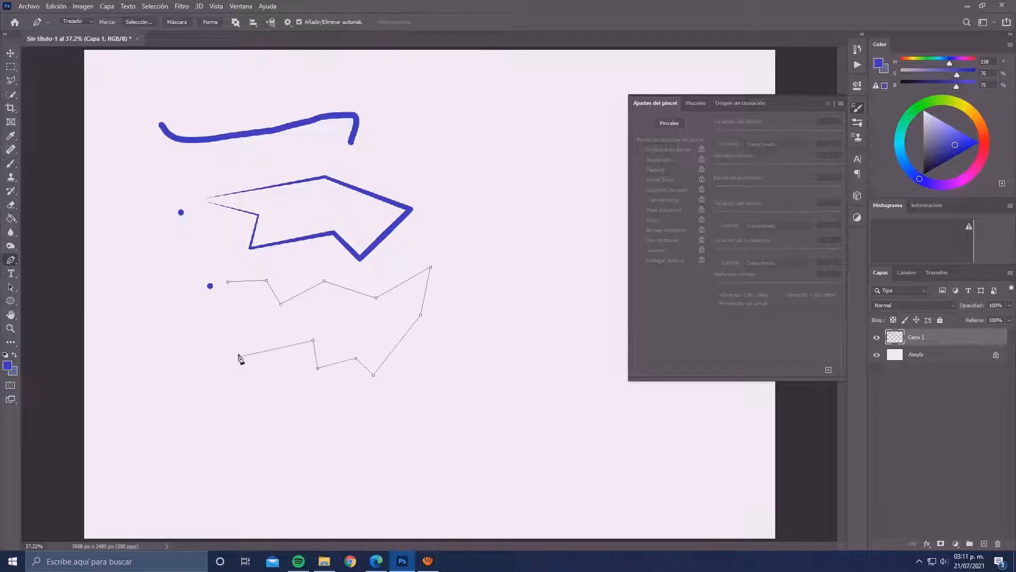
click(228, 282)
- Stroke the twelve-point path using Contornear trazado with Pincel as the tool and Simular presión enabled
right_click(246, 284)
click(285, 357)
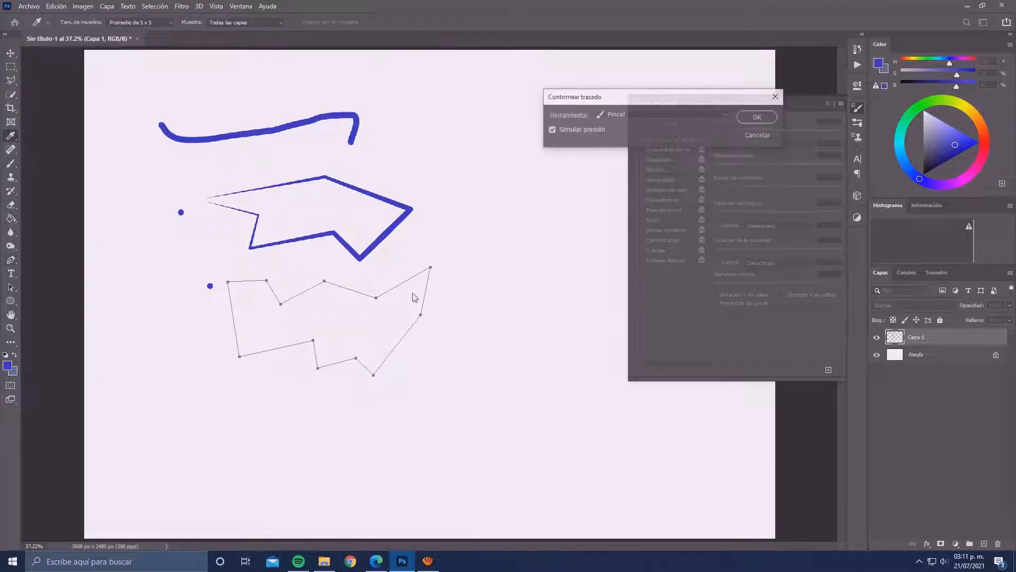
click(757, 117)
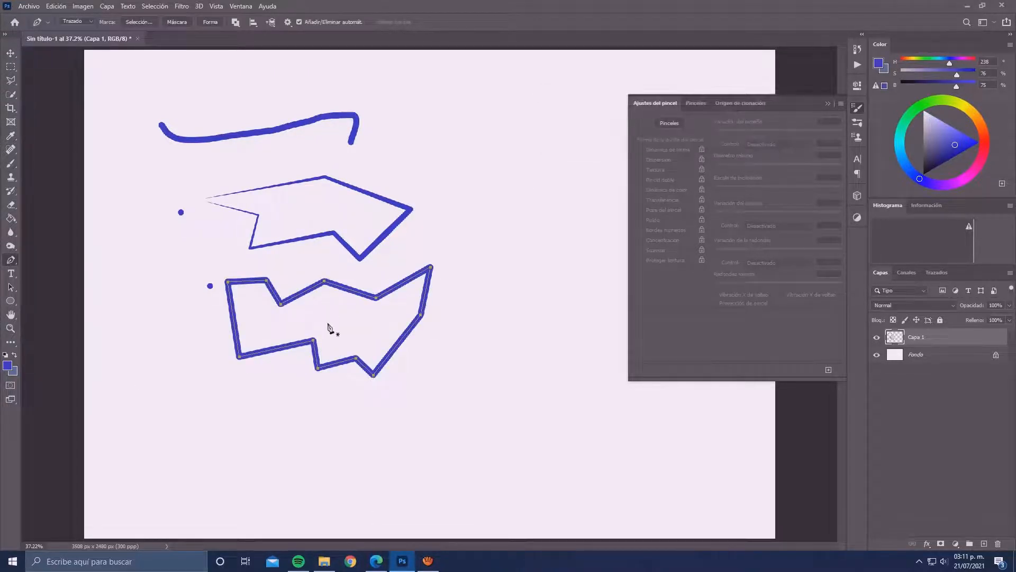
- Set the brush's size variation control to Inclinación de la pluma
key(b)
click(776, 144)
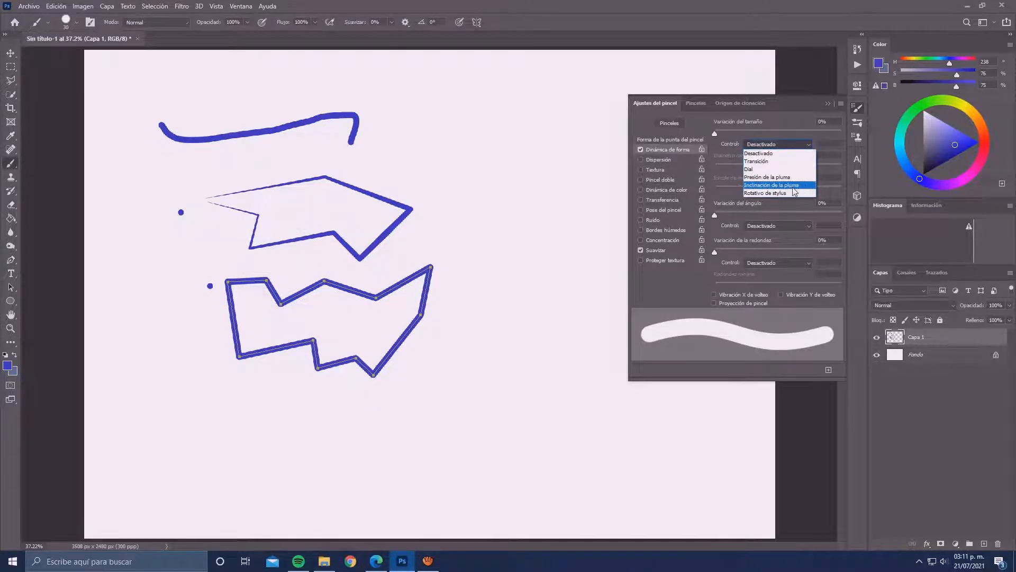
click(773, 184)
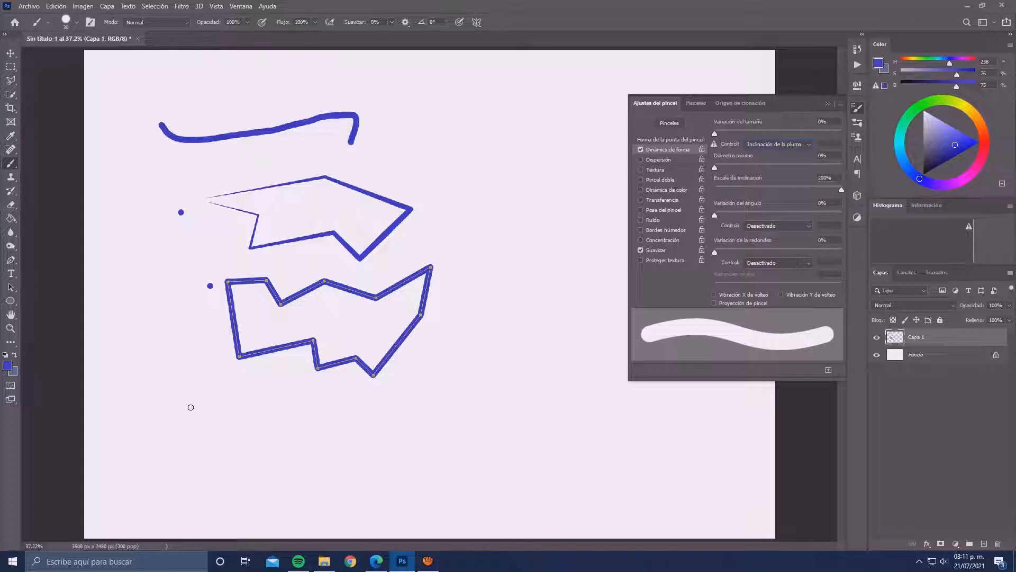
- Draw a closed five-point path with the Pen tool below the twelve-point shape
key(p)
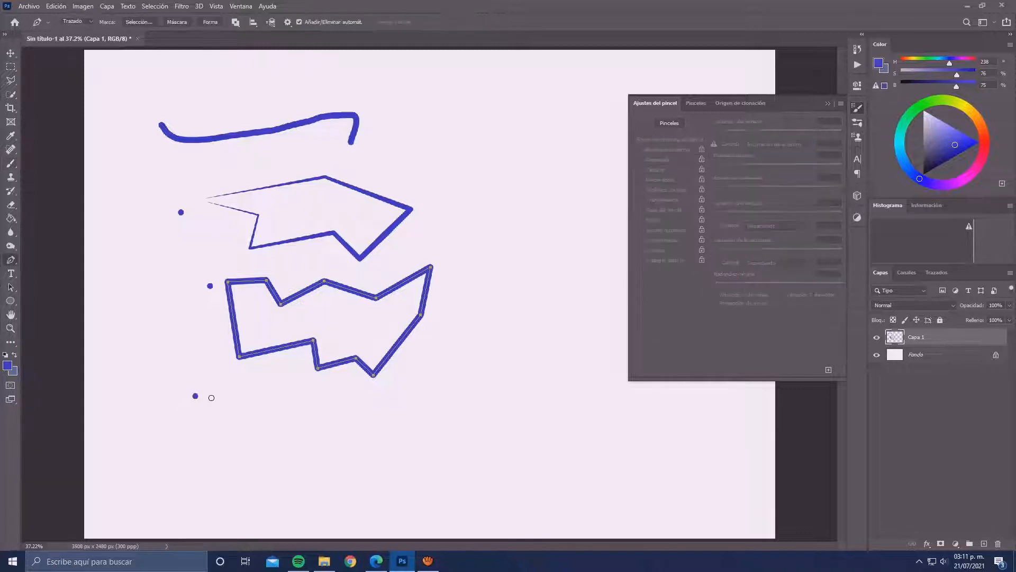
click(211, 396)
click(270, 370)
click(287, 411)
click(360, 408)
click(302, 457)
click(212, 396)
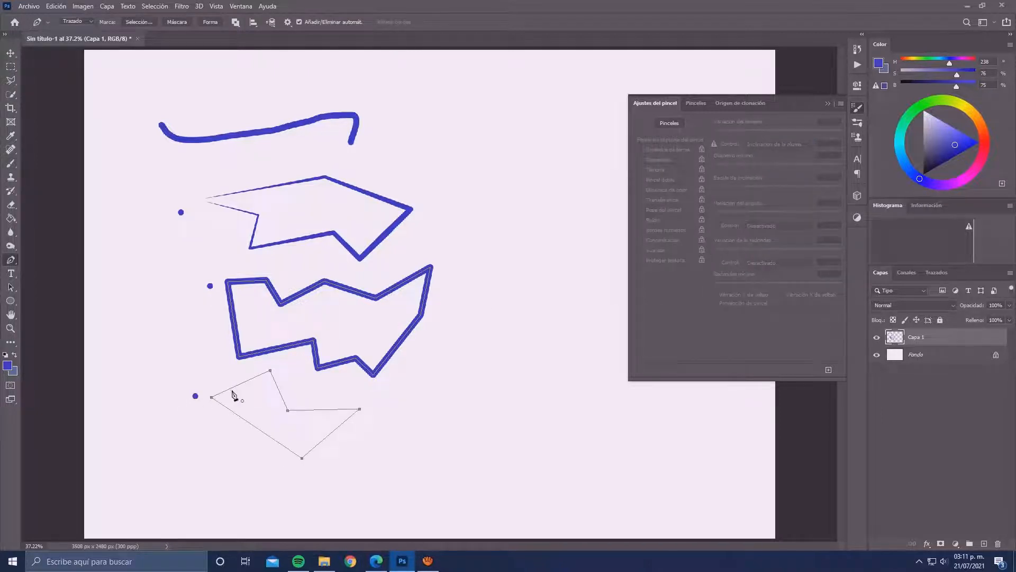
- Stroke the five-point path with the brush using Contornear trazado
right_click(232, 401)
click(296, 226)
click(748, 116)
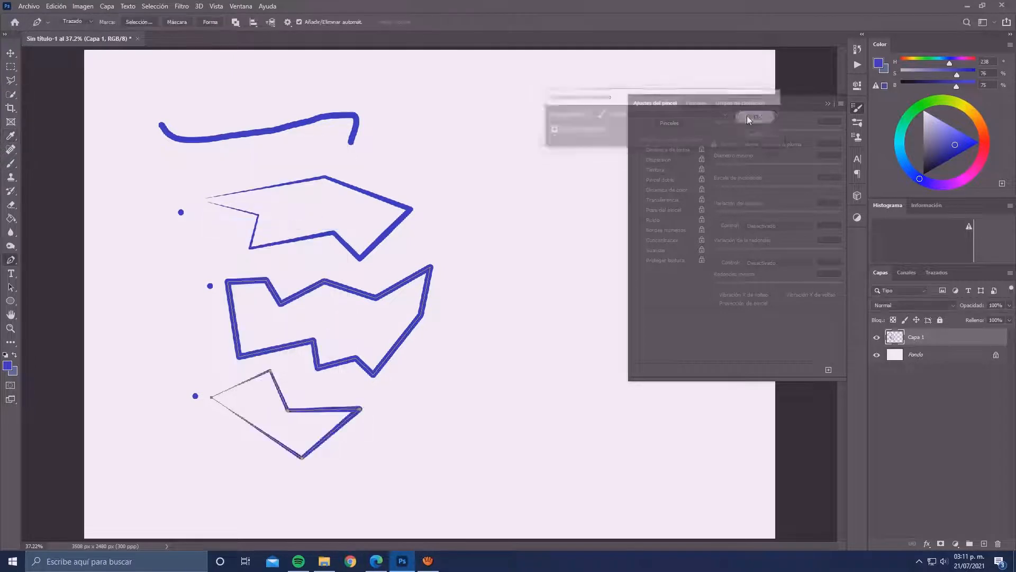
- Switch the brush's size variation control to Desactivado, try higher size variation values, and return the variation to 0%
key(b)
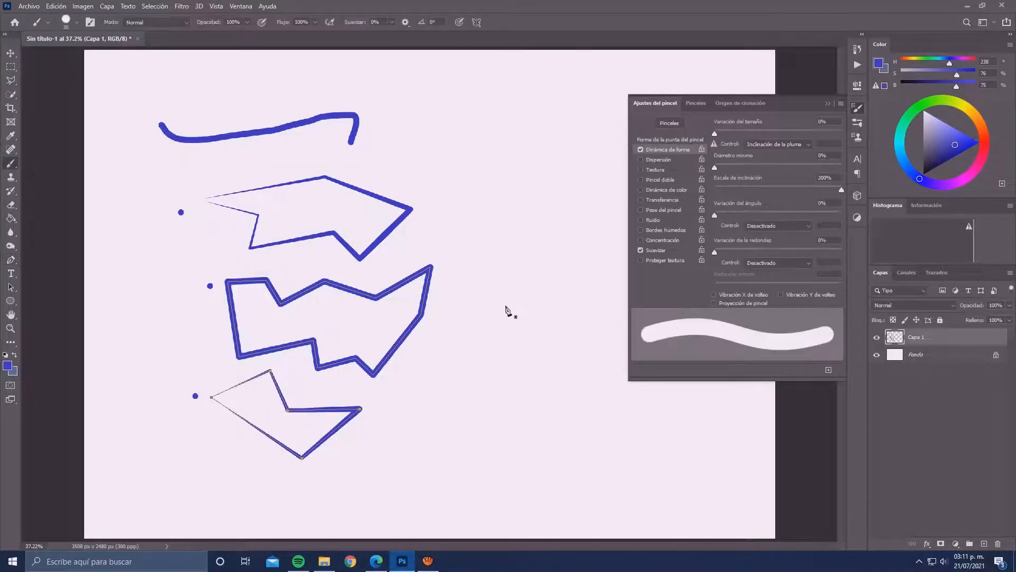
click(770, 144)
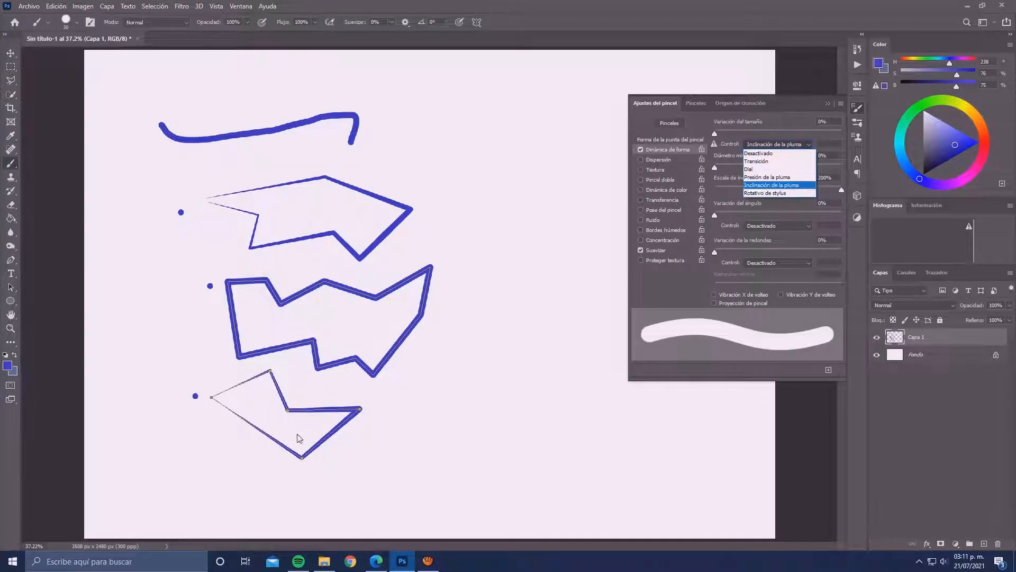
click(785, 147)
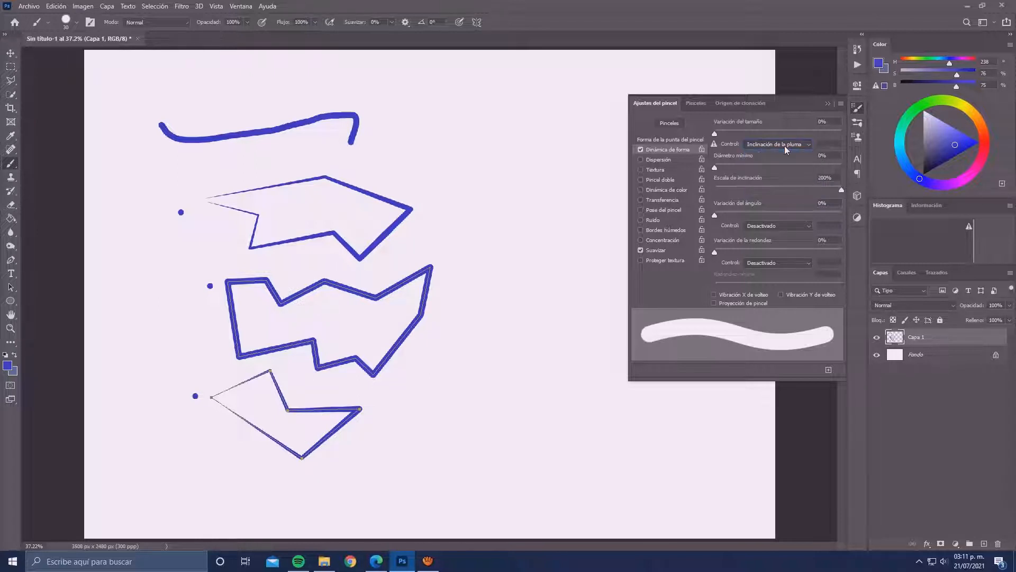
click(785, 145)
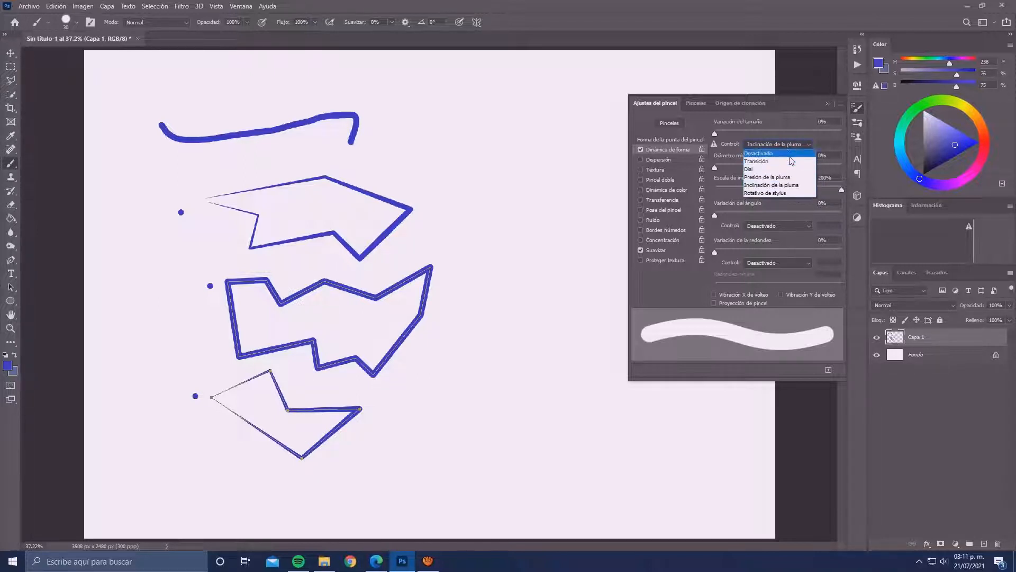
click(757, 152)
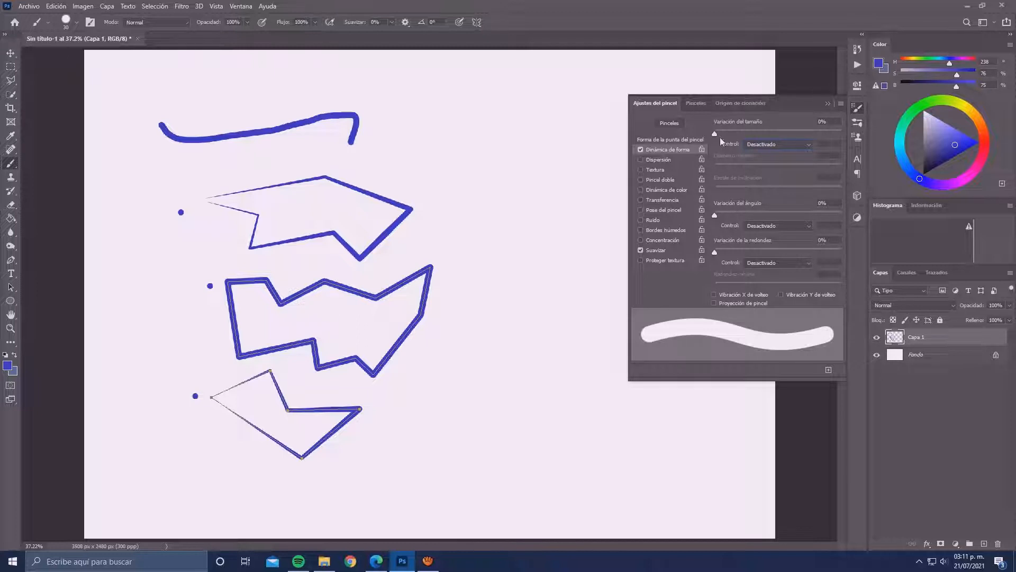
drag(714, 132, 760, 133)
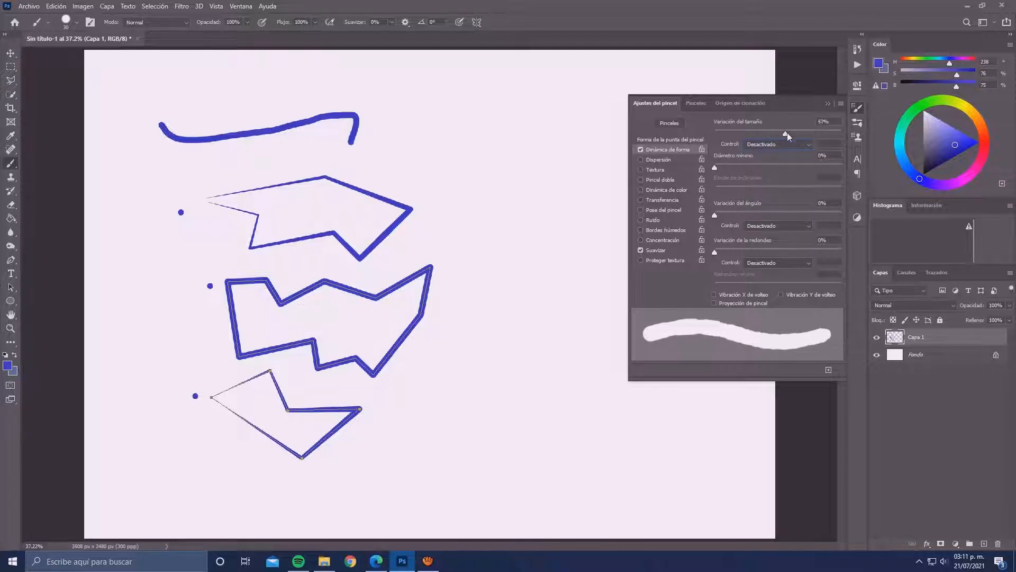
mouse_move(808, 133)
mouse_down()
mouse_move(837, 134)
mouse_move(712, 133)
mouse_up()
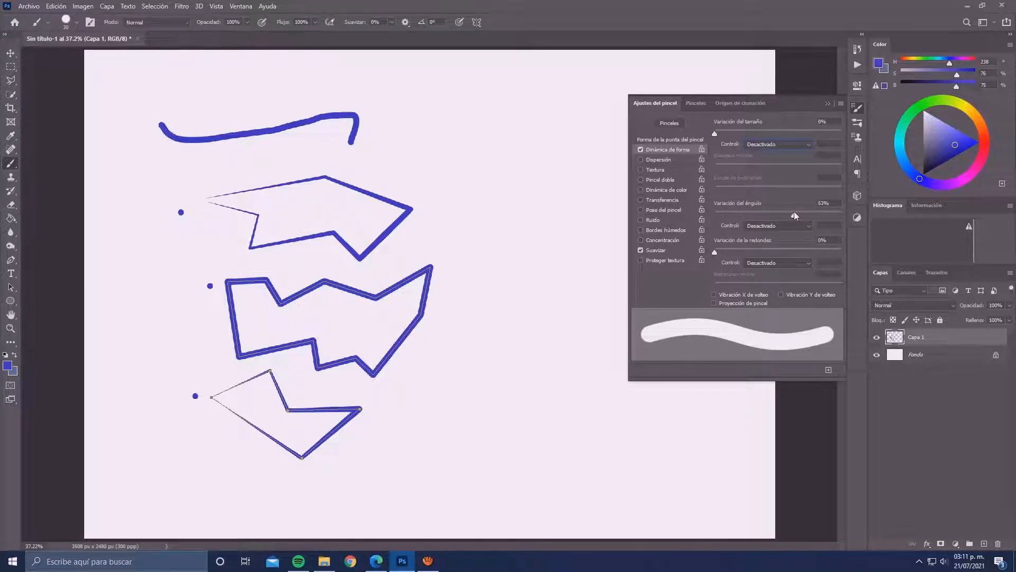
- Set the brush's angle variation to 58% and roundness variation to 40%, and rotate the brush tip to 4°
right_click(533, 184)
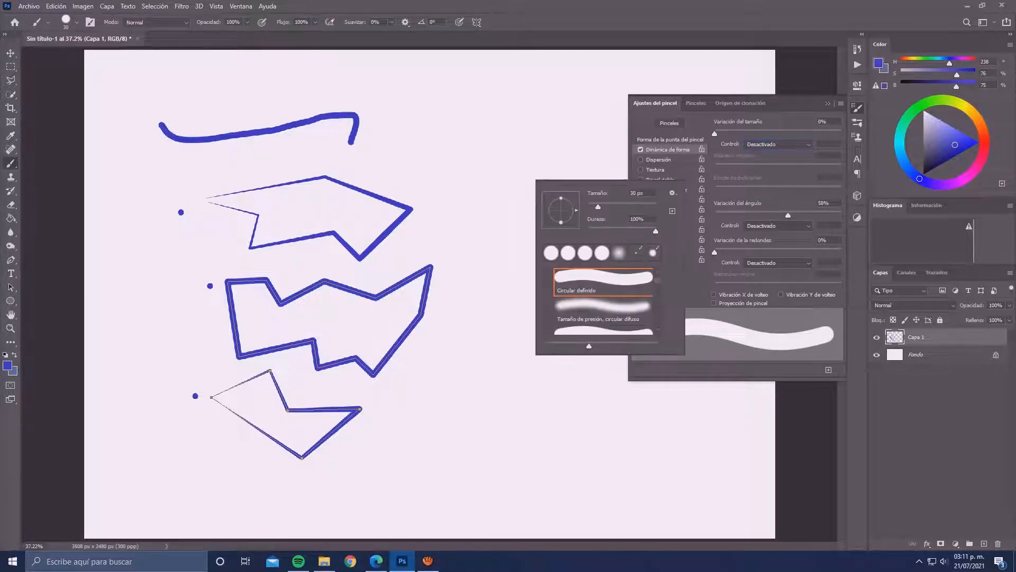
drag(579, 205, 587, 210)
drag(713, 253, 766, 253)
right_click(550, 210)
drag(581, 227, 585, 222)
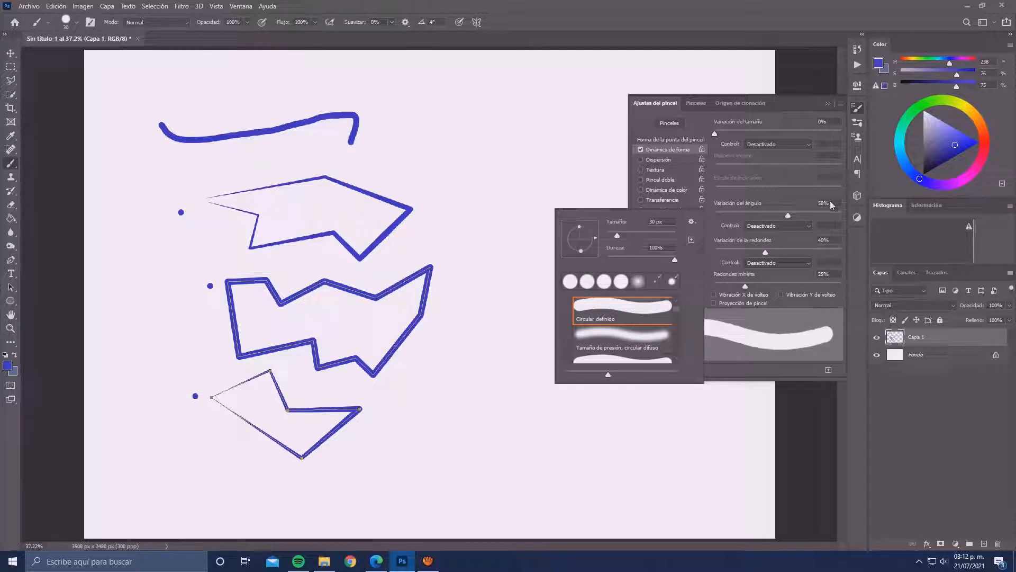
- Set the angle variation control to Presión de la pluma and the roundness variation control to Rotación
click(771, 289)
click(776, 226)
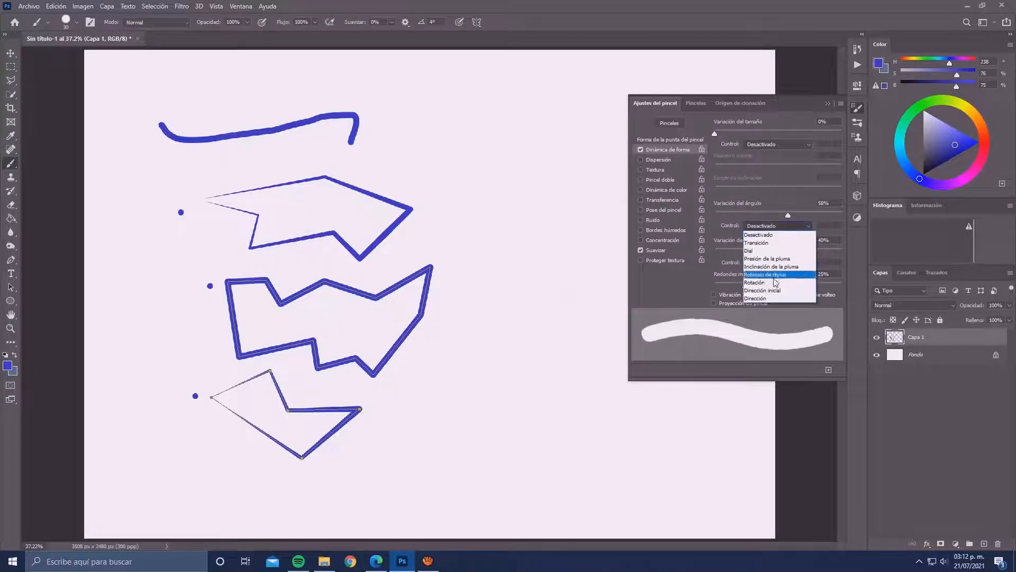
click(777, 259)
click(774, 263)
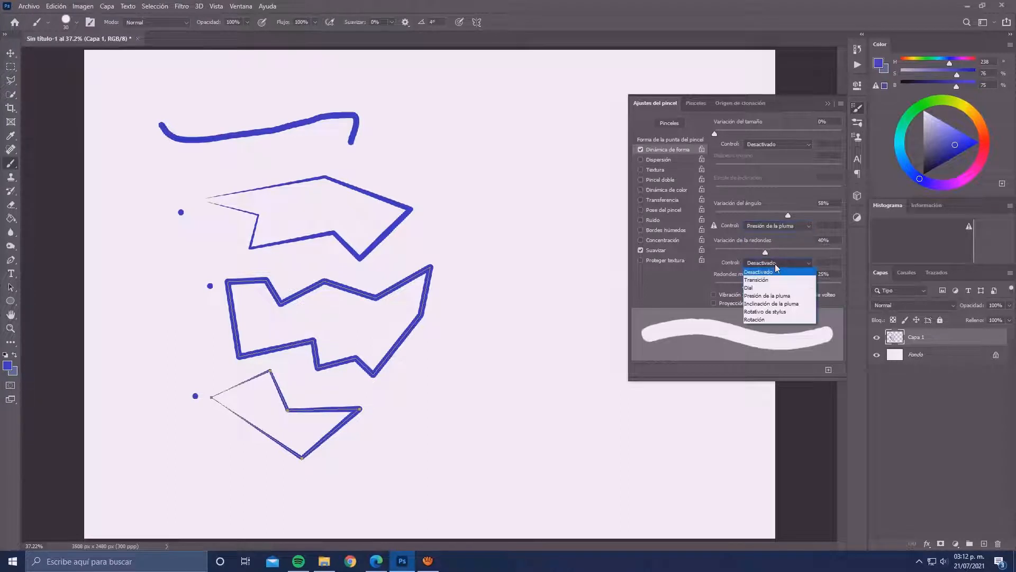
click(767, 319)
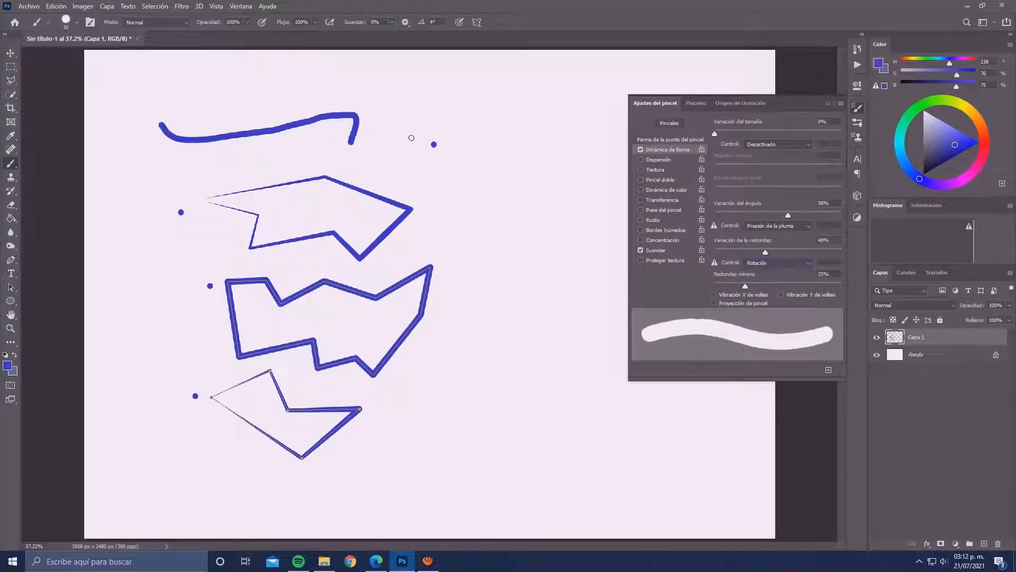
- Draw a closed five-point path with the Pen tool in the empty canvas area beside the upper stroked shapes
key(p)
click(449, 177)
click(502, 157)
click(531, 224)
click(602, 216)
click(495, 297)
click(450, 178)
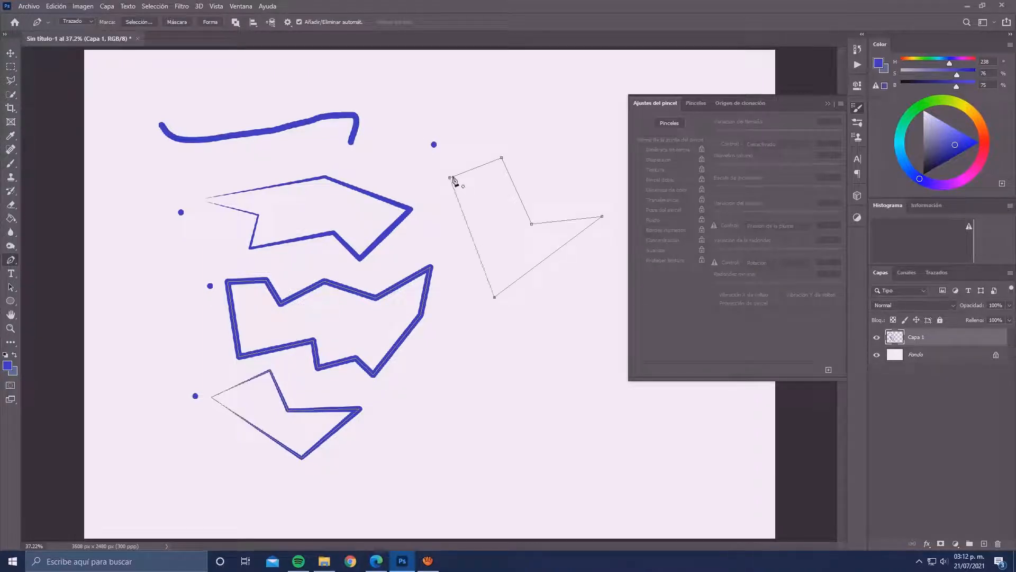
- Stroke the new five-point path with the brush using Contornear trazado
right_click(453, 178)
click(466, 258)
key(Return)
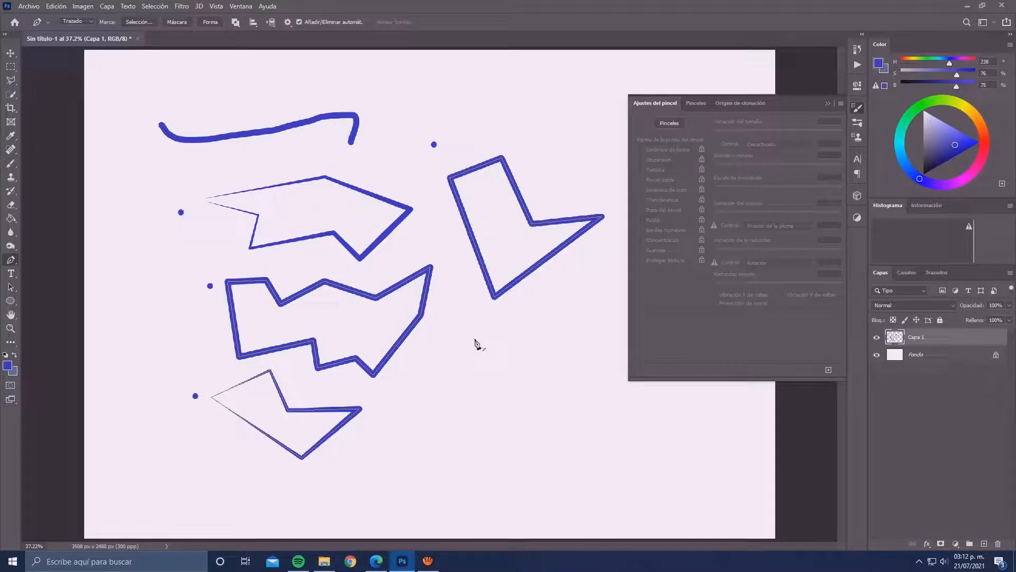
- Set the brush's size variation control to Presión de la pluma
key(b)
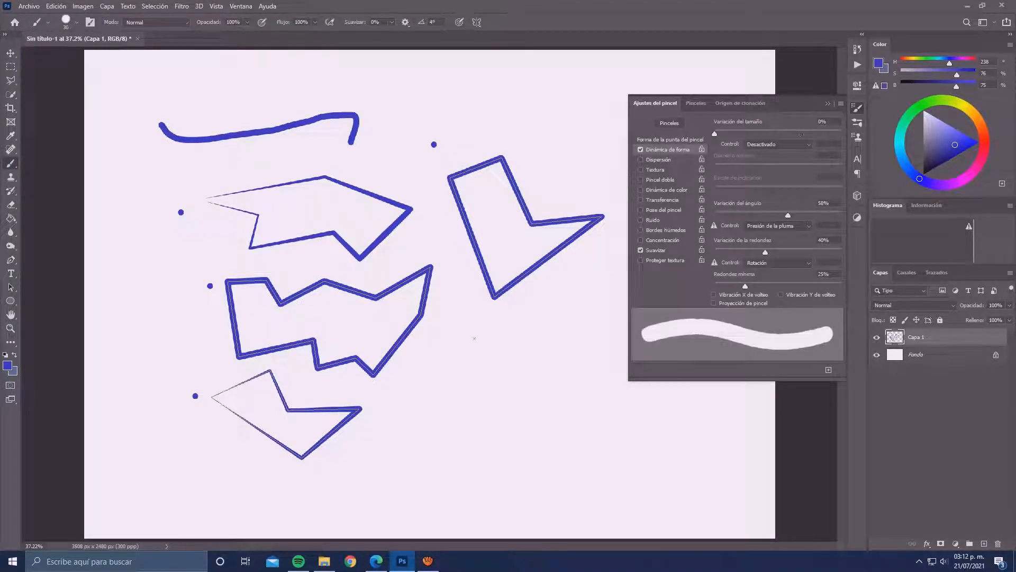
click(791, 145)
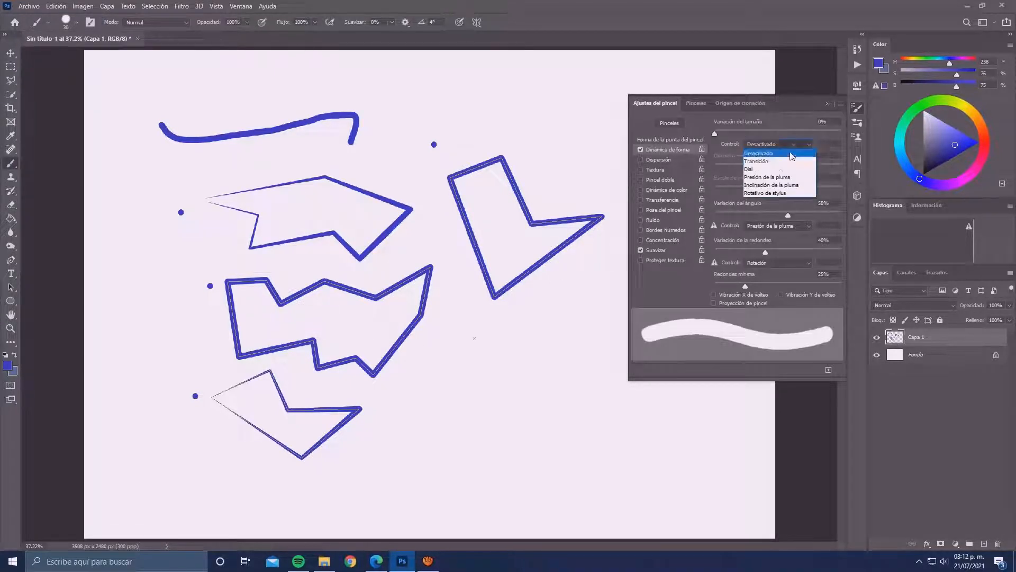
click(760, 178)
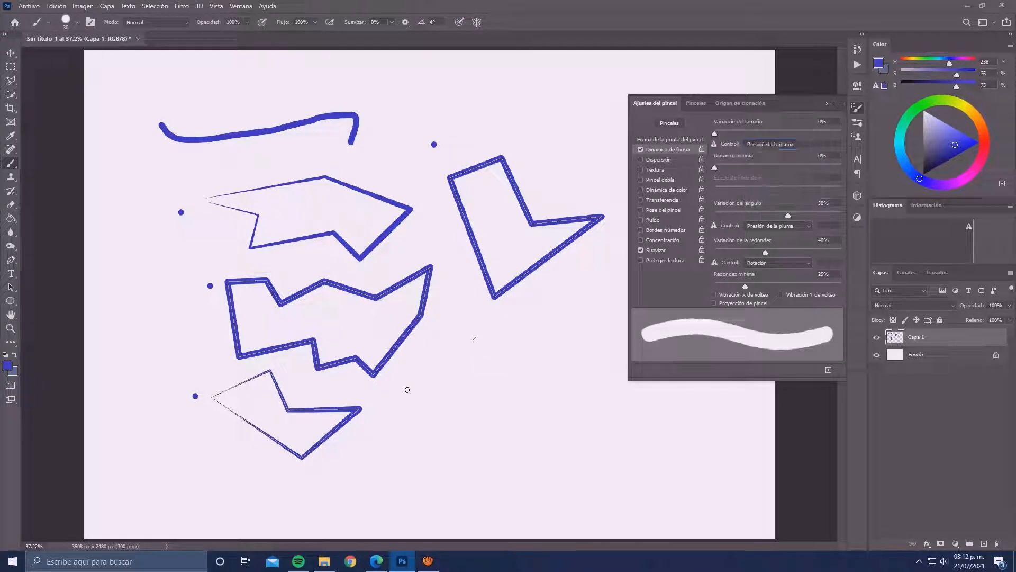
- Draw a smaller closed five-point path with the Pen tool below the last stroked shape
key(p)
click(439, 343)
click(488, 329)
click(520, 370)
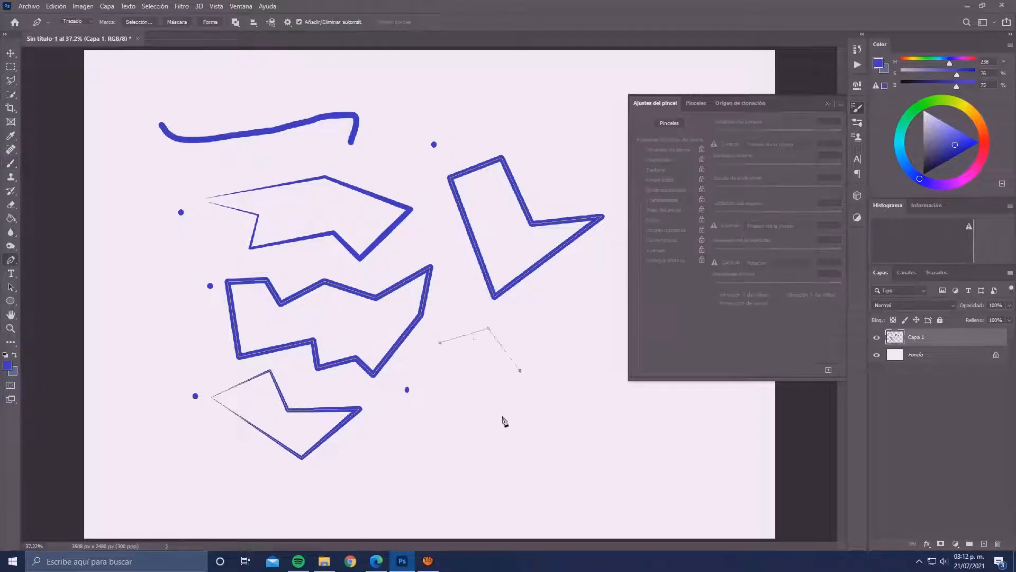
click(502, 416)
click(472, 404)
click(440, 342)
- Stroke the smaller five-point subpath using Pincel as the tool with Simular presión enabled
right_click(450, 352)
click(522, 180)
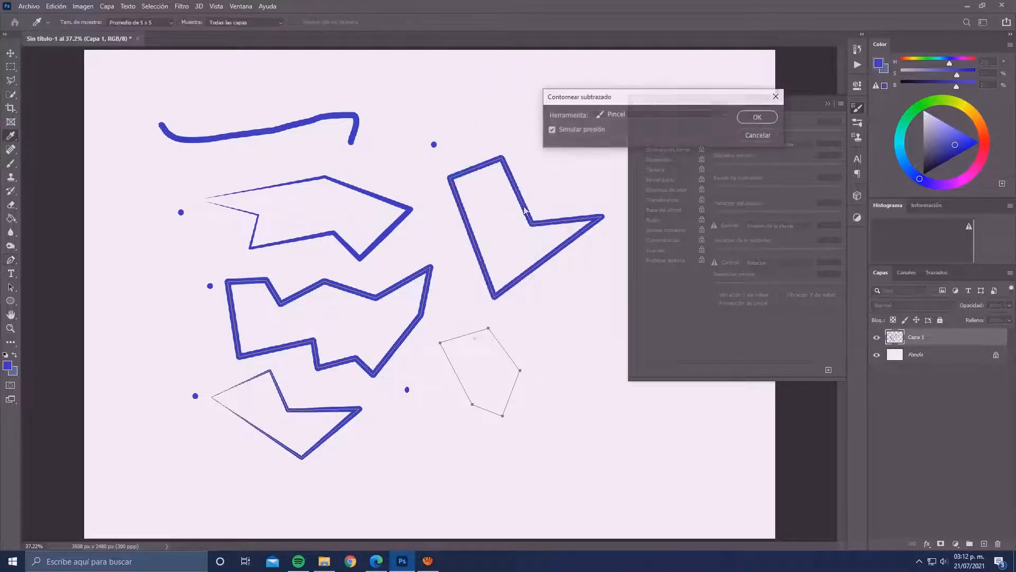
click(747, 121)
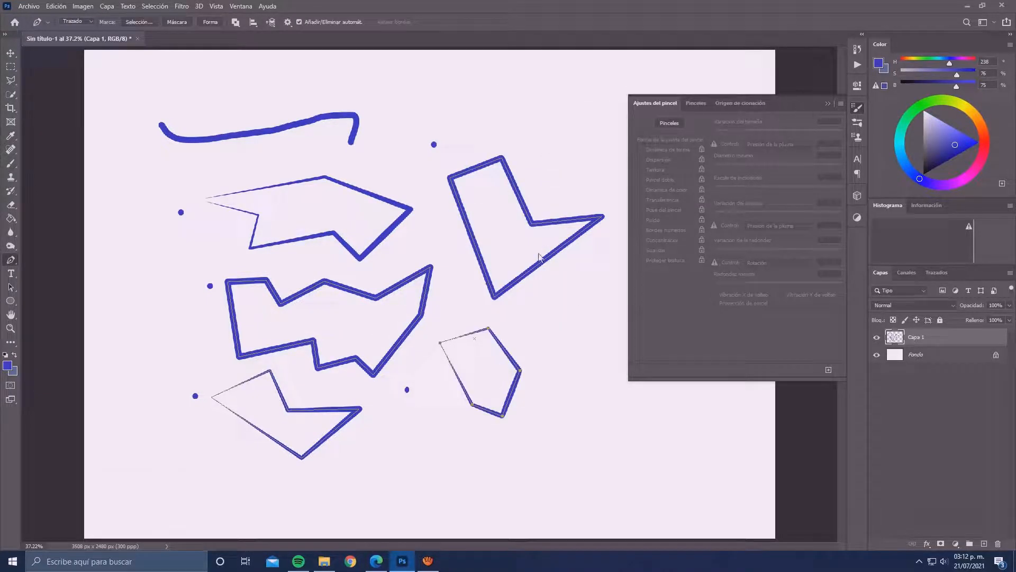
key(v)
click(696, 103)
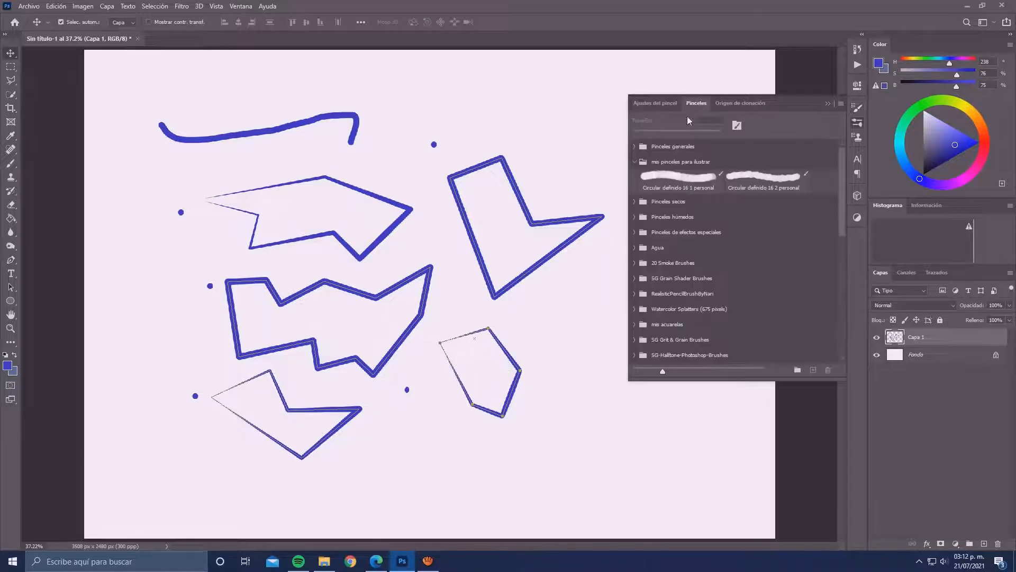
click(858, 112)
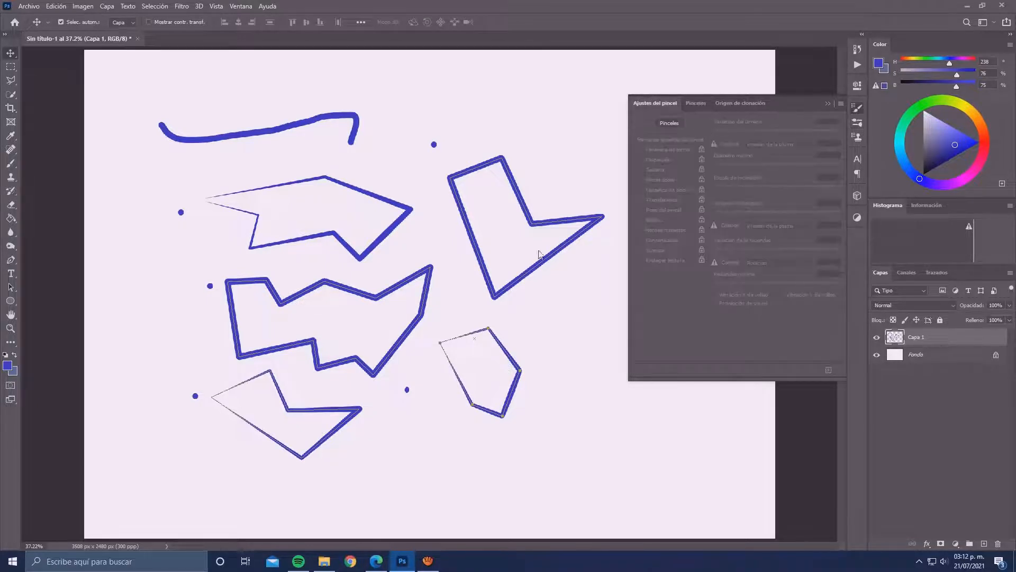
- Enable Dispersión for the brush at 138% and raise the size variation in Dinámica de forma to about 92%
key(b)
click(659, 160)
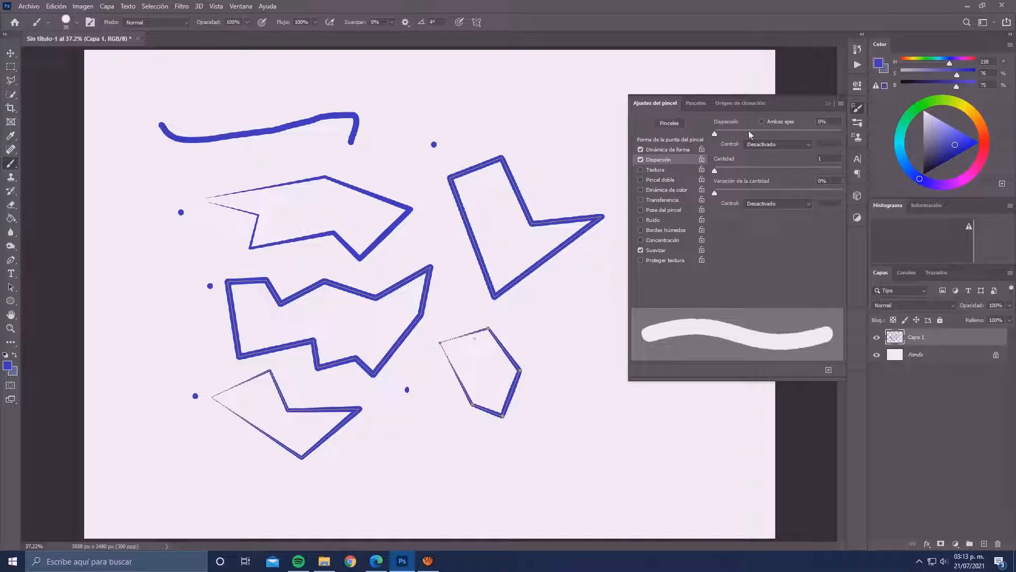
drag(738, 134, 732, 135)
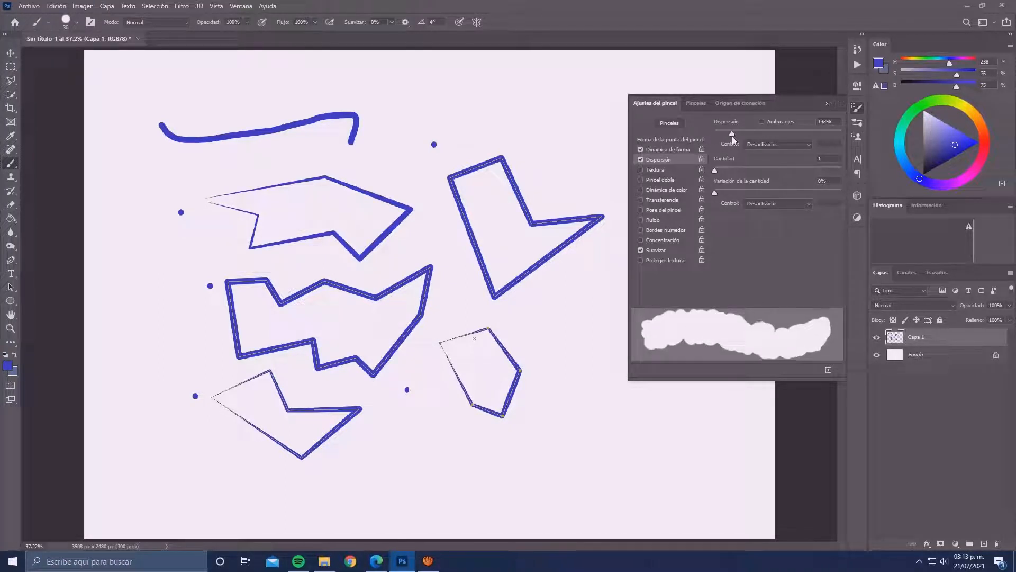
click(668, 149)
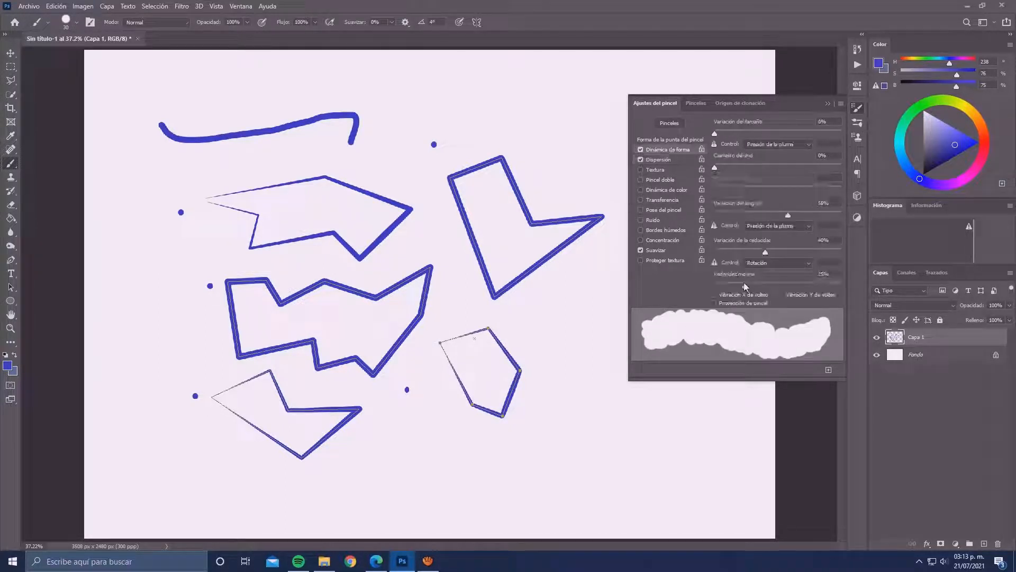
drag(714, 134, 831, 135)
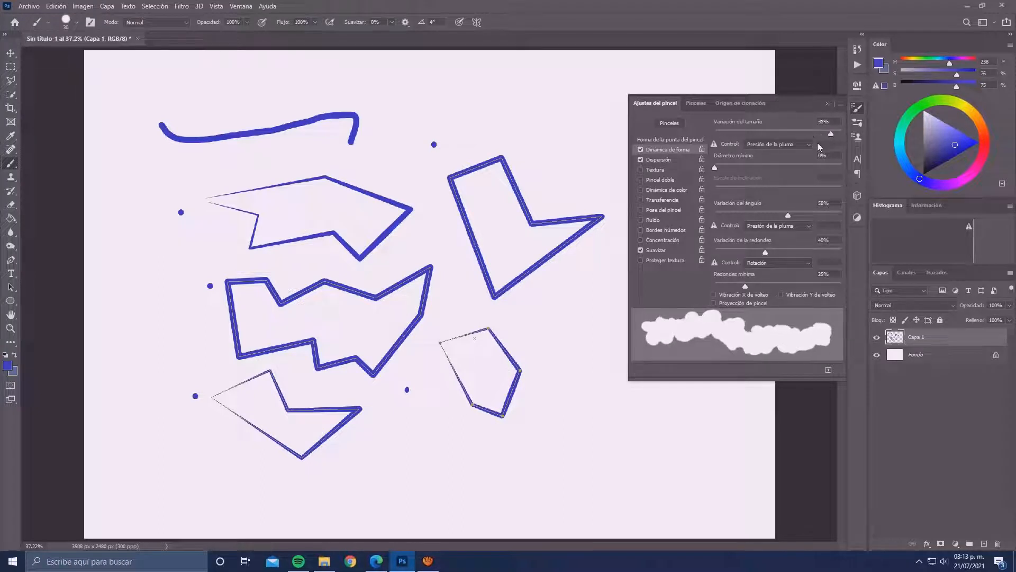
- Enable Ambos ejes for the scattering, try Presión de la pluma as its control, and set the control back to Desactivado
click(680, 159)
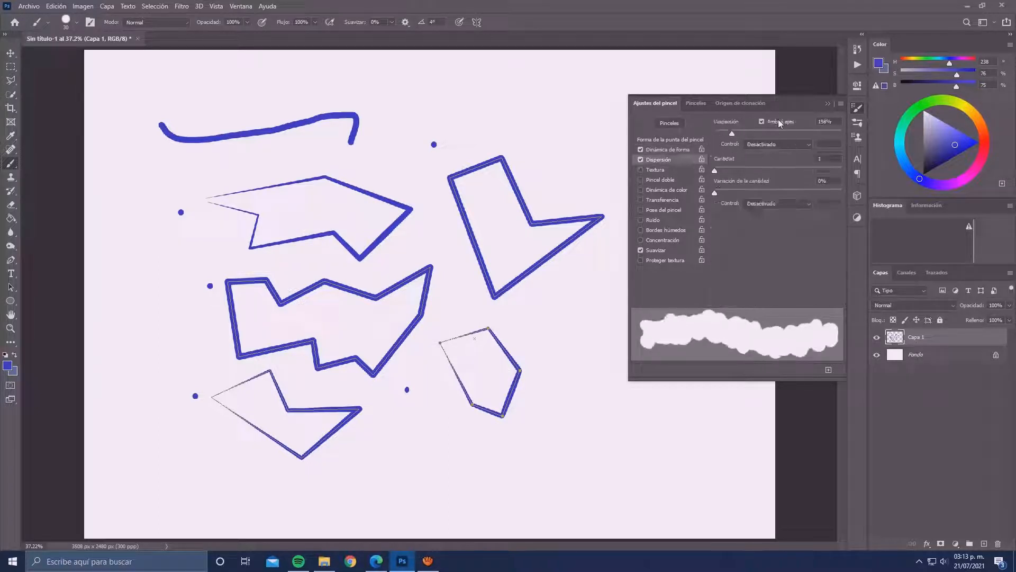
click(776, 144)
click(771, 170)
click(753, 145)
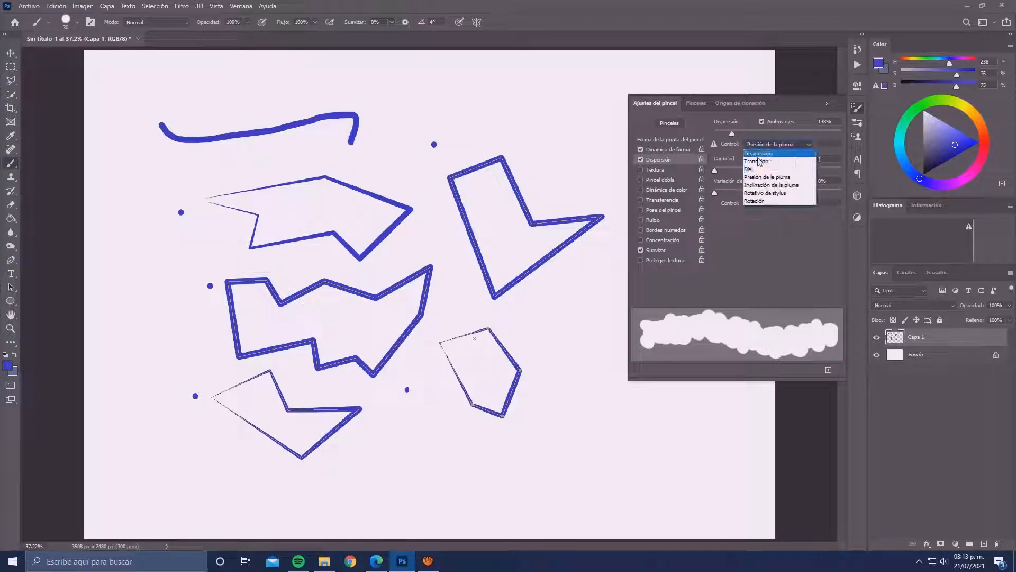
click(764, 153)
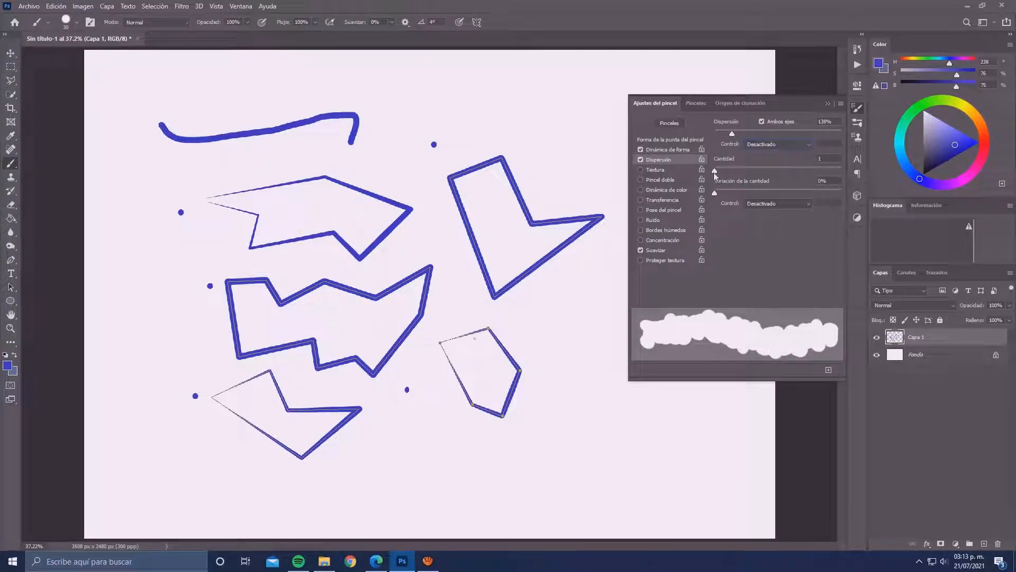
- Try different scatter count and count variation values, and disable Dispersión for the brush
drag(715, 193, 798, 170)
drag(732, 175, 647, 168)
mouse_move(772, 194)
mouse_down()
mouse_move(728, 195)
mouse_move(790, 195)
mouse_move(764, 194)
mouse_up()
click(783, 204)
click(784, 204)
click(640, 159)
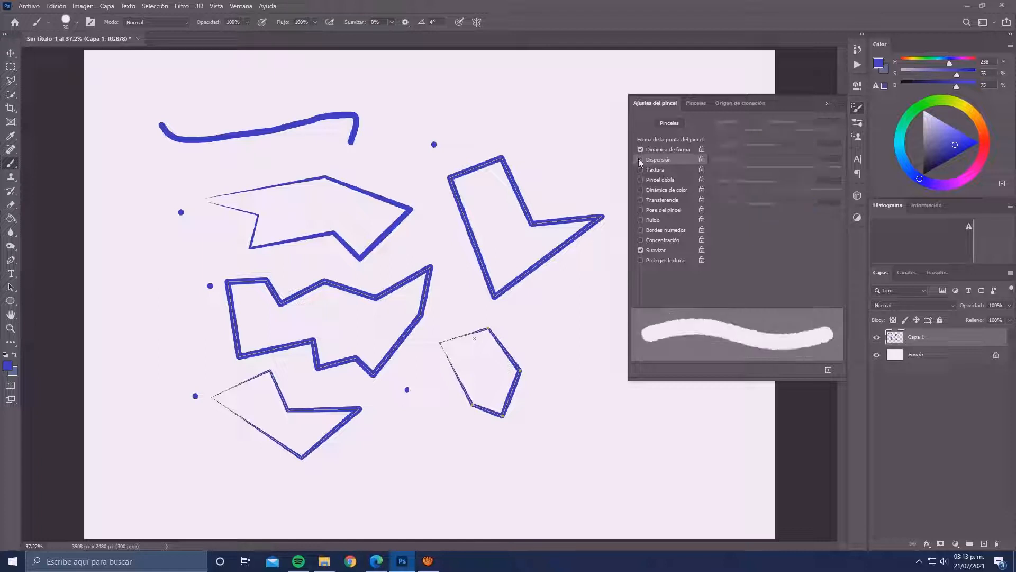
- Set the brush's size variation in Dinámica de forma to 20%
click(677, 152)
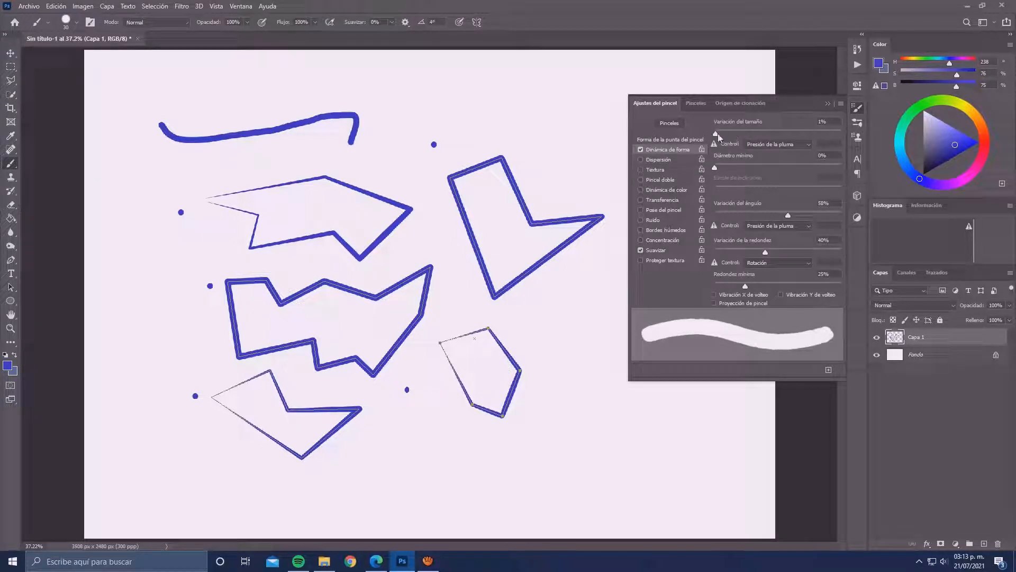
drag(717, 133, 740, 134)
- Enable Transferencia for the brush and paint a curved vertical test stroke beside the smaller five-point shape
click(641, 170)
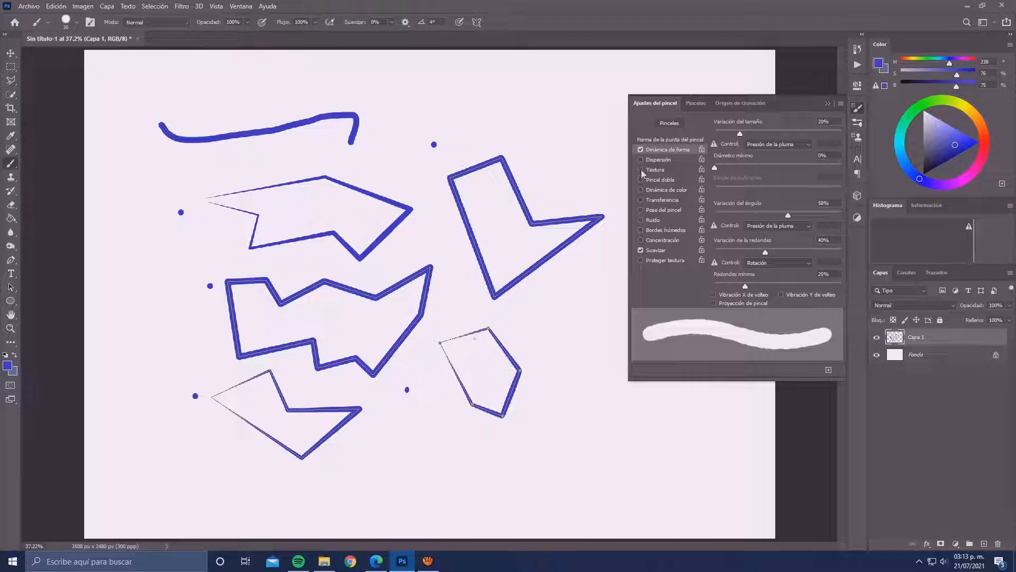
click(639, 168)
click(640, 200)
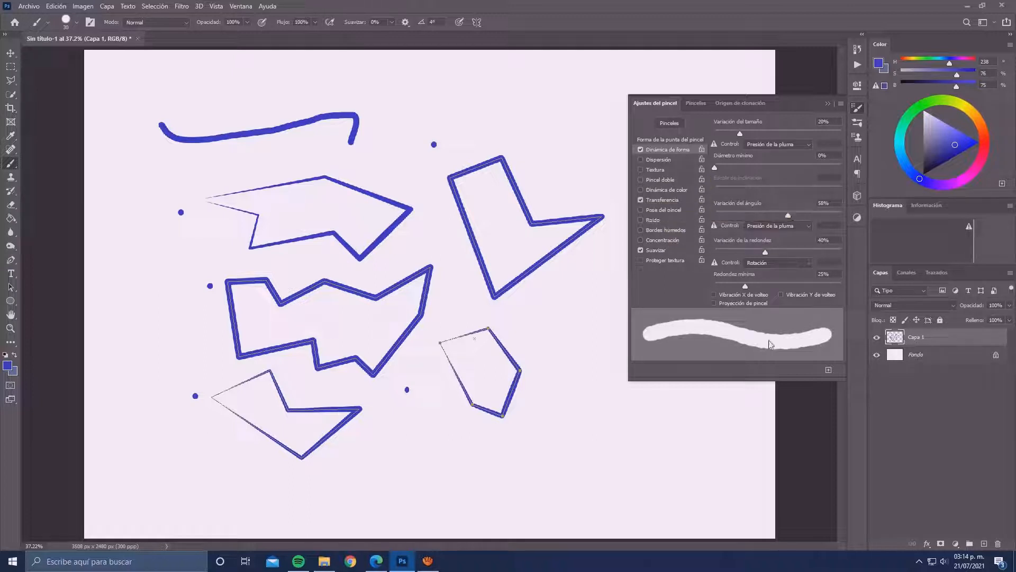
drag(580, 277, 572, 388)
- Set the opacity variation in the brush's Transferencia settings to 100%
click(661, 199)
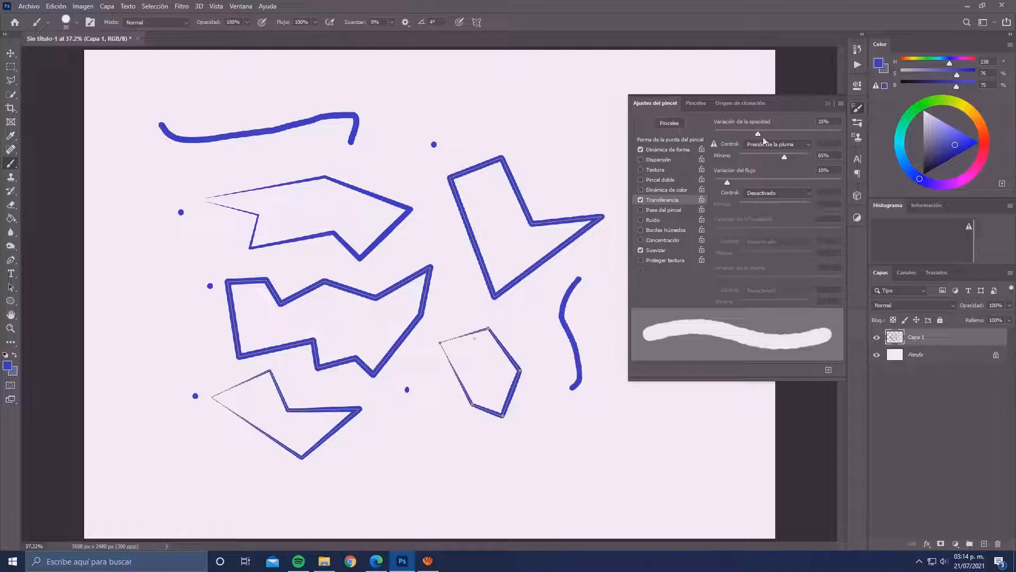
drag(804, 133, 847, 133)
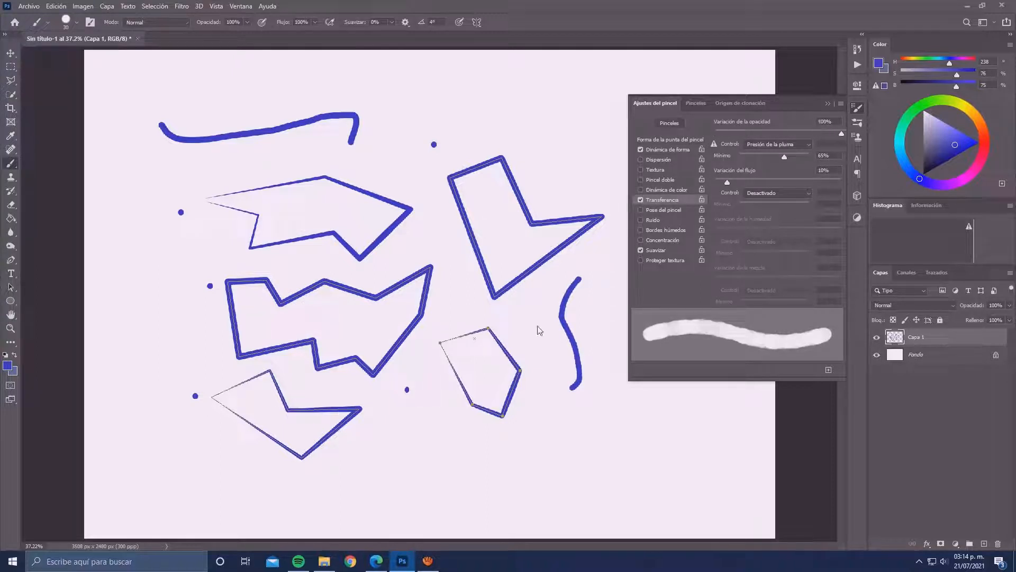
- Paint a second curved test stroke beside the first one and set the Transferencia opacity variation to 40%
drag(594, 283, 583, 395)
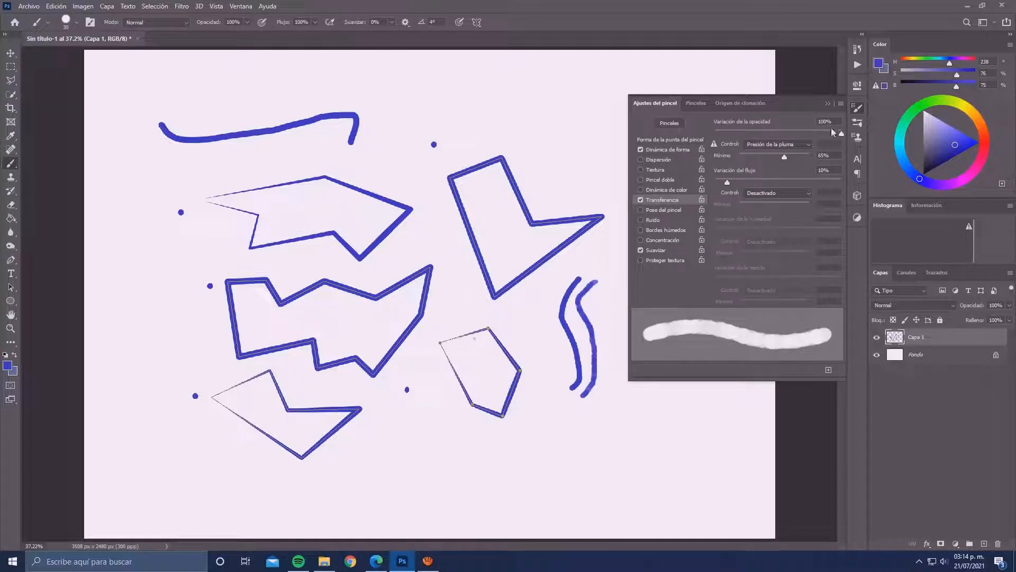
text(40)
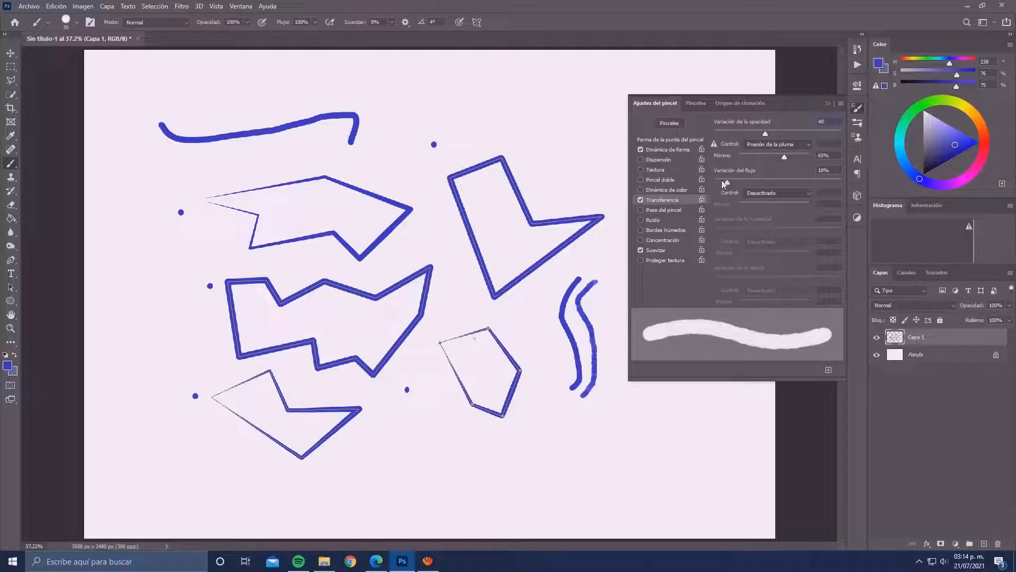
- Set the Transferencia flow variation to 65% and paint a short diagonal test stroke above the upper angular shape
drag(746, 182, 764, 183)
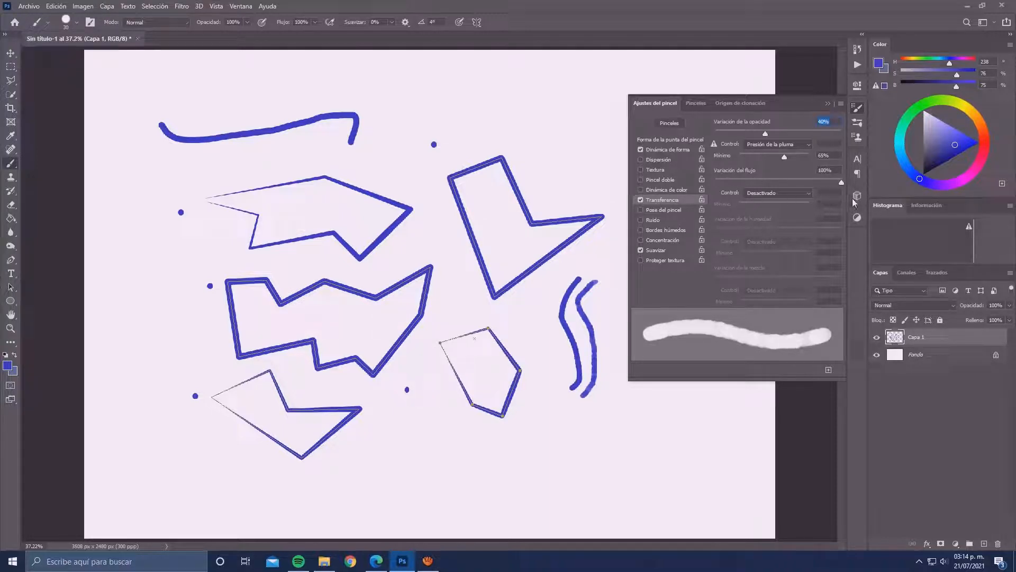
click(839, 170)
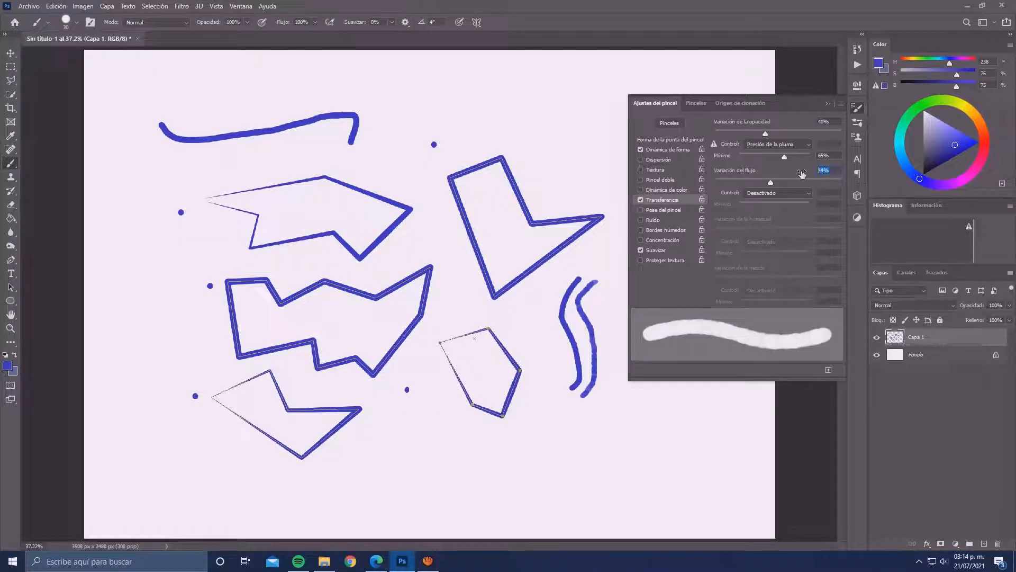
text(65)
key(Return)
drag(540, 161, 559, 181)
- Clear all strokes and shapes from Capa 1 with a rectangular selection, deselect, and return to the Brush tool
key(m)
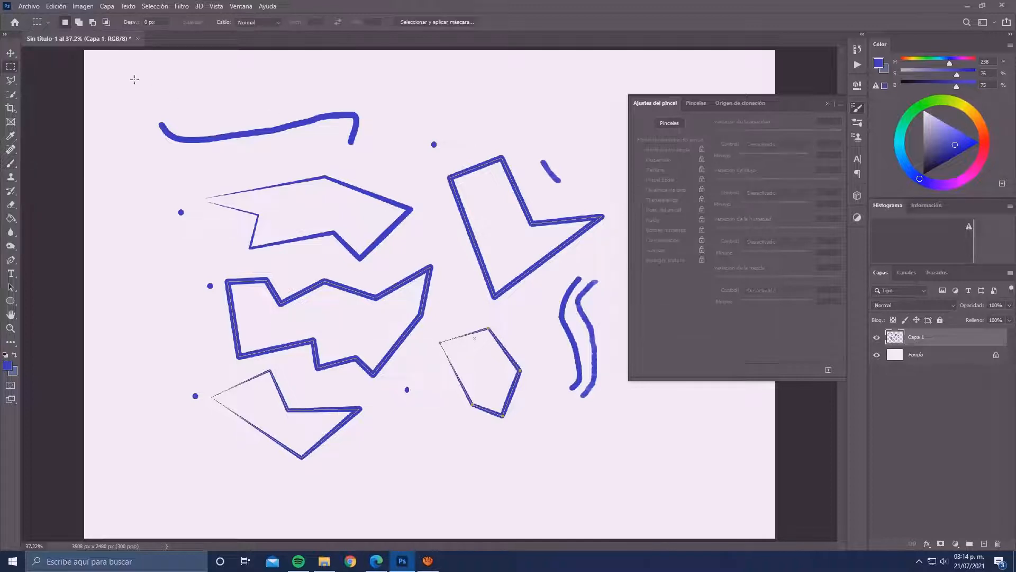
mouse_move(117, 67)
mouse_down()
mouse_move(613, 424)
mouse_move(621, 483)
mouse_up()
key(Delete)
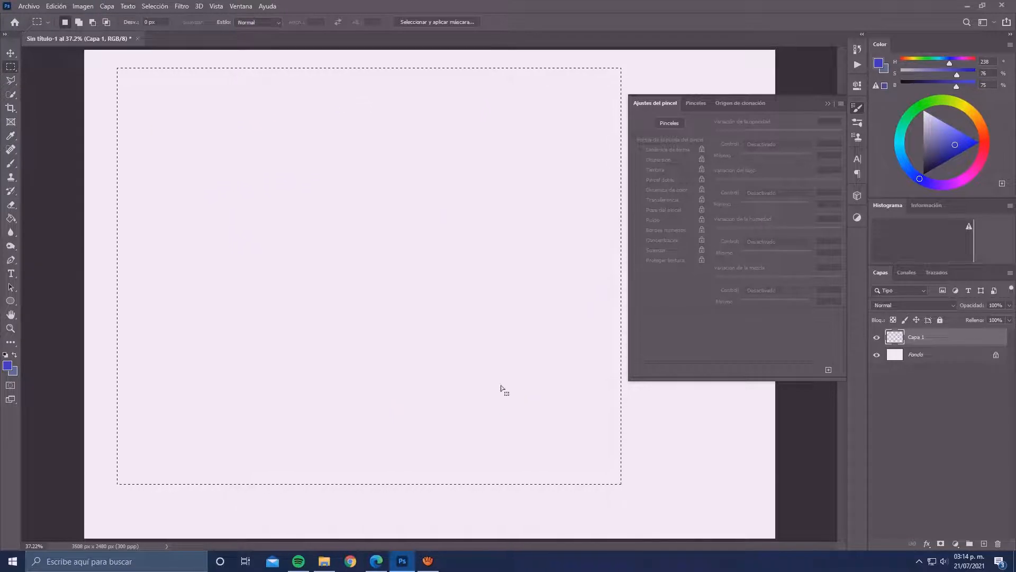
key(b)
key(ctrl+d)
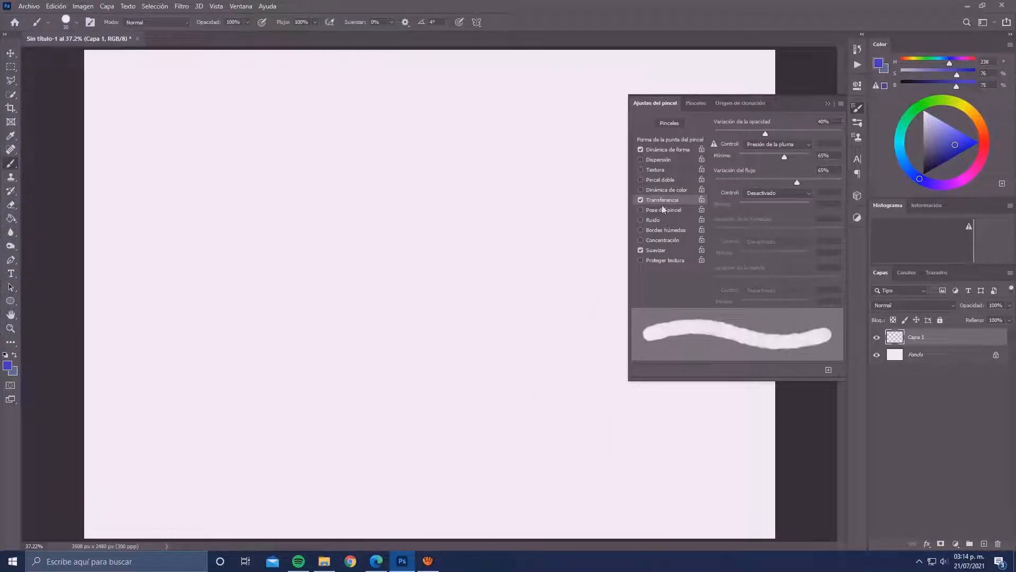
- Keep Suavizar enabled for the brush and paint a horizontal test stroke with smoothing at 0%
click(651, 250)
click(656, 253)
drag(265, 164, 454, 173)
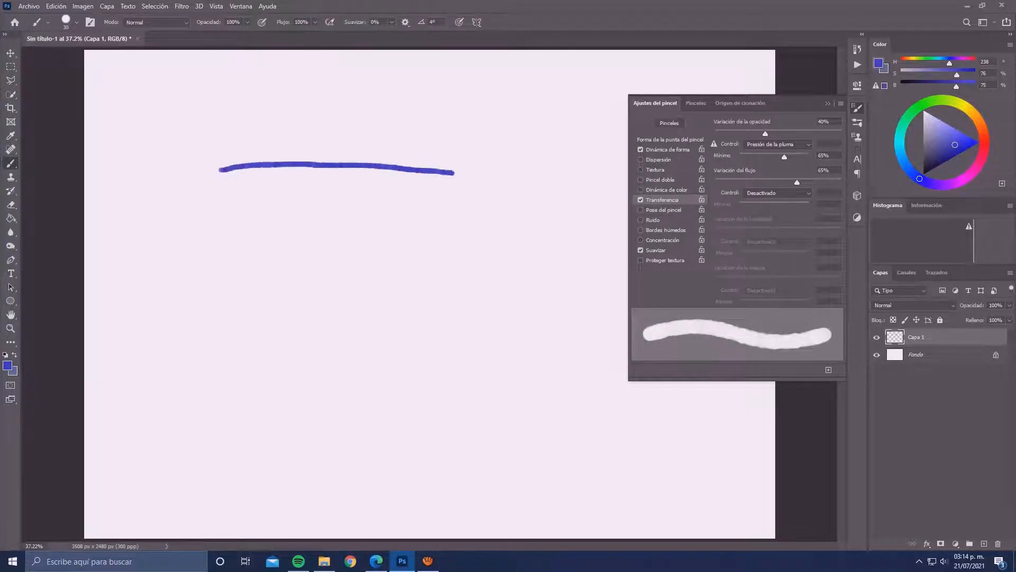
- Set the brush smoothing to 50% and paint three horizontal test strokes below the first line
click(376, 21)
text(50)
key(Return)
mouse_move(218, 188)
mouse_down()
mouse_move(362, 200)
mouse_move(495, 187)
mouse_up()
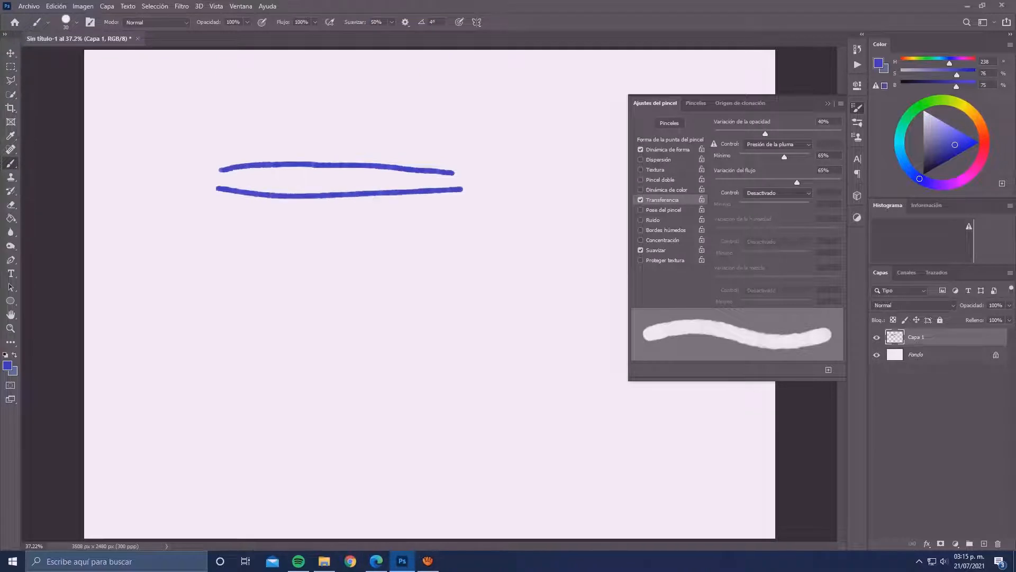
drag(231, 210, 482, 214)
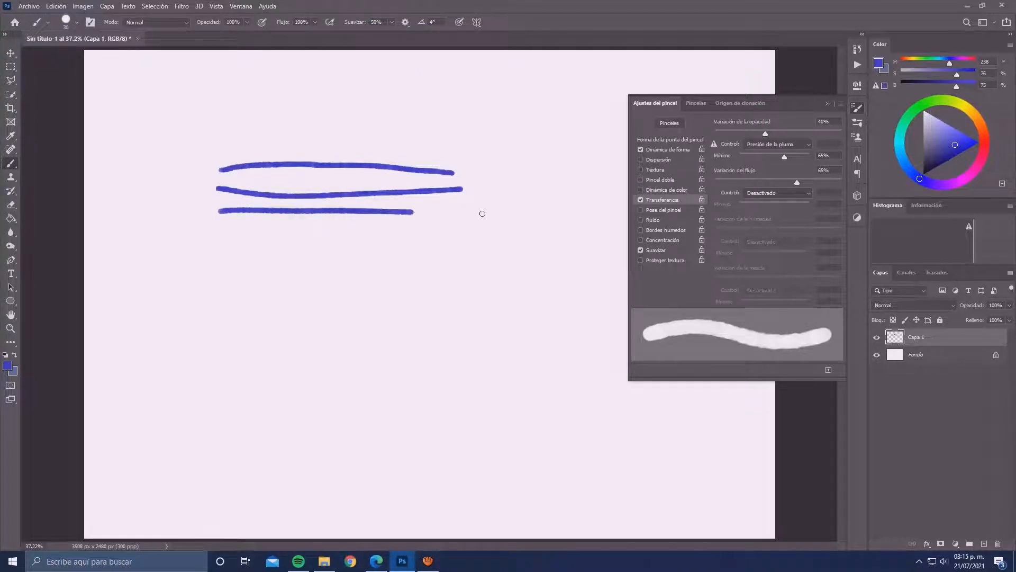
drag(222, 226, 432, 229)
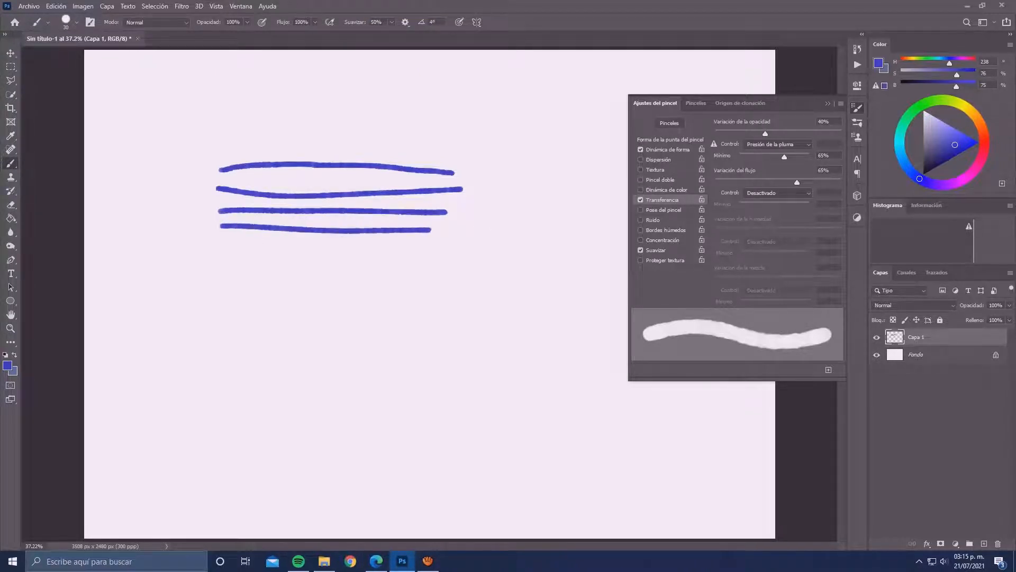
- Paint a horizontal test stroke with smoothing at 100%, and another below it with smoothing reset to 0%
click(354, 25)
drag(252, 243, 456, 251)
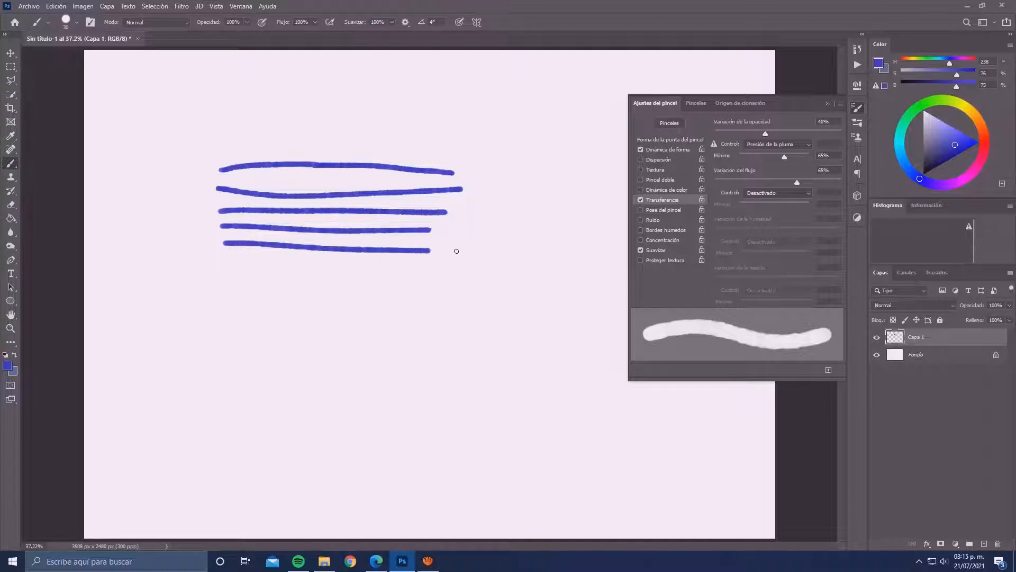
text(0)
drag(228, 266, 473, 278)
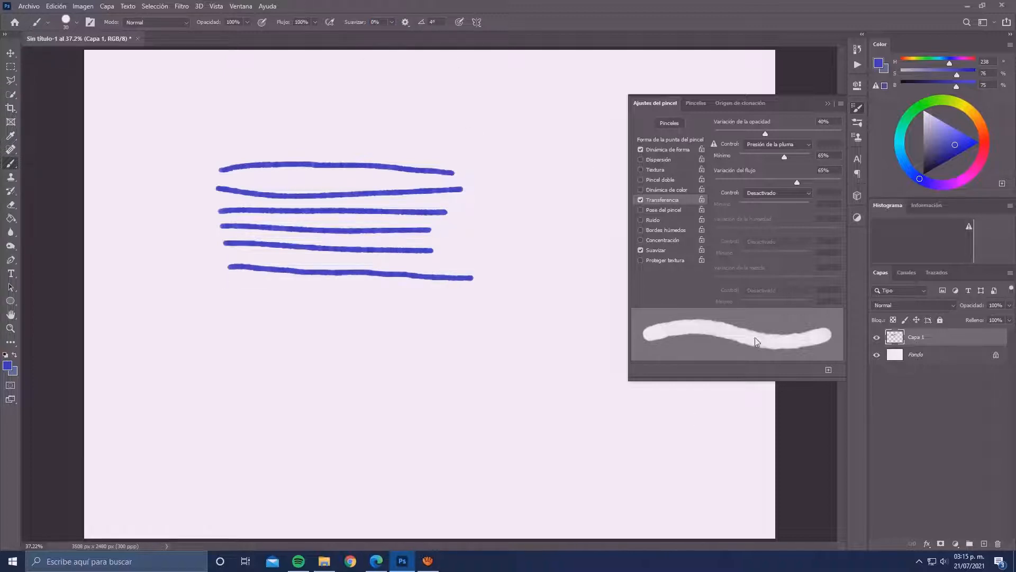
- Paint a small spiral test mark and save the current brush as a preset named "circular solido 1", including its tool settings
click(655, 251)
click(827, 104)
click(858, 122)
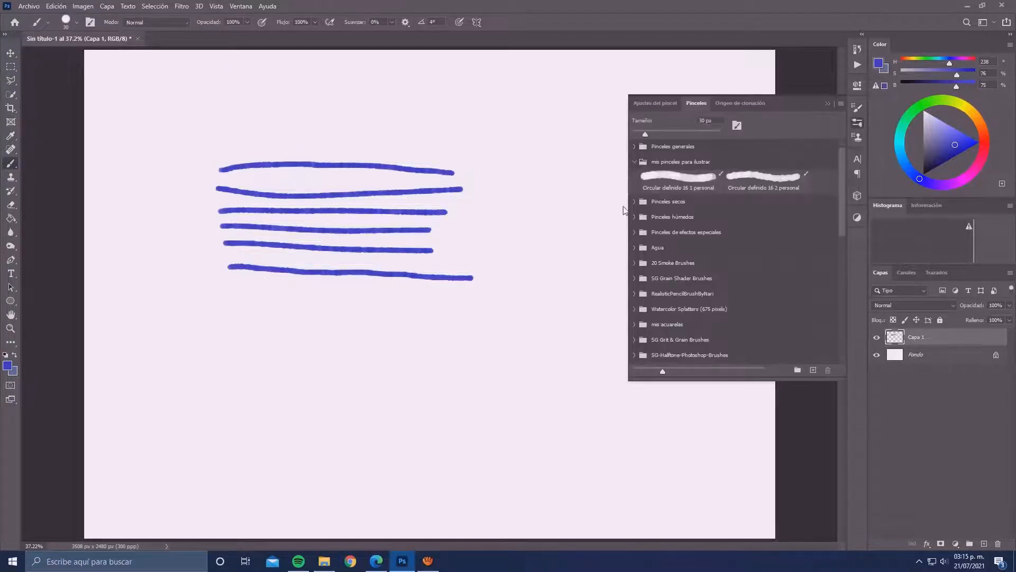
mouse_move(366, 313)
mouse_down()
mouse_move(375, 357)
mouse_move(399, 348)
mouse_up()
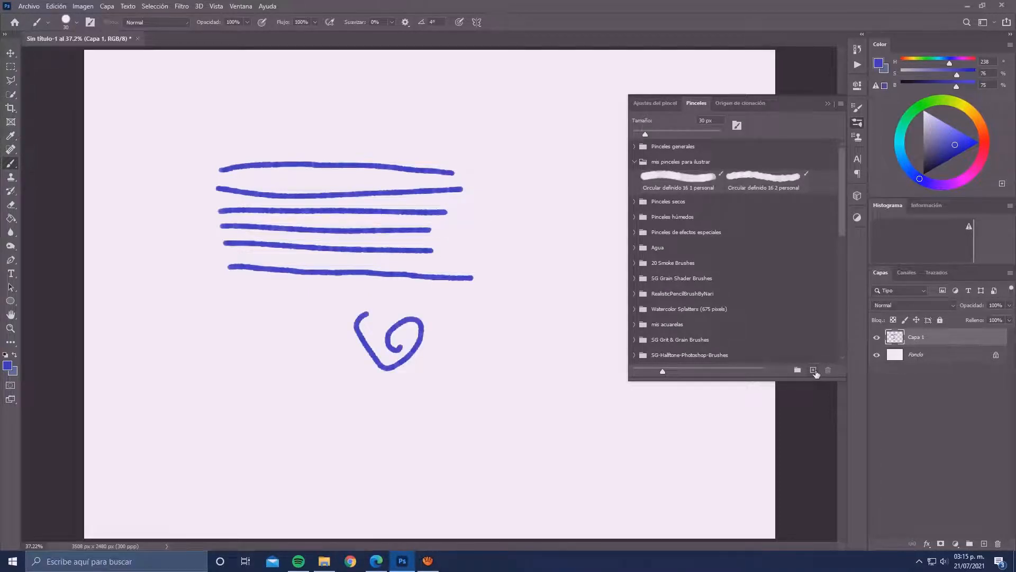
click(814, 370)
click(506, 172)
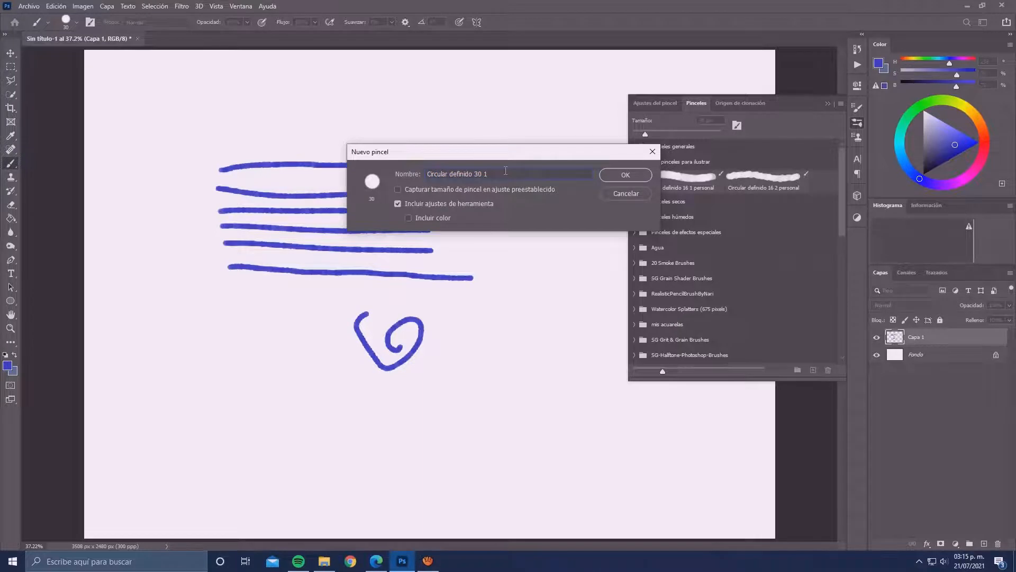
text(duro)
text(solido 1)
drag(506, 173, 418, 173)
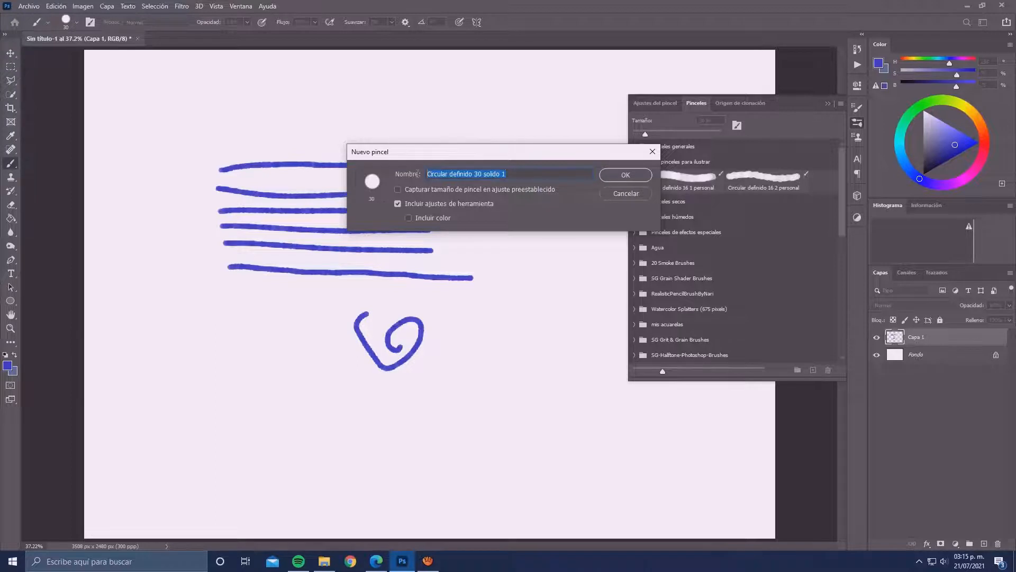
text(circular sol)
click(625, 177)
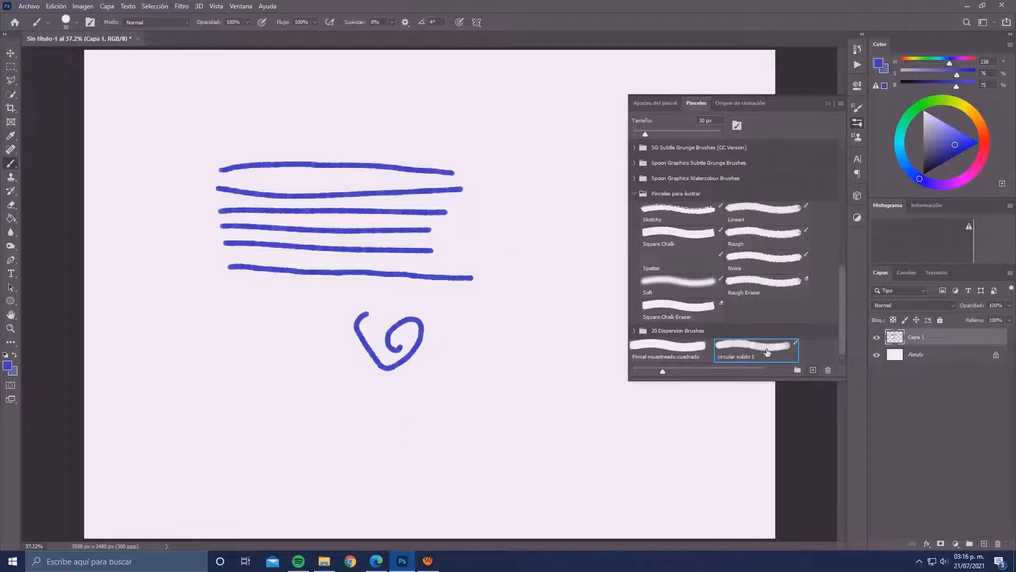
- Move the circular solido 1 preset into the "mis pinceles para ilustrar" brush group
mouse_move(766, 352)
mouse_down()
mouse_move(750, 149)
mouse_move(755, 350)
mouse_move(806, 169)
mouse_move(802, 116)
mouse_move(781, 150)
mouse_move(674, 184)
mouse_up()
click(635, 162)
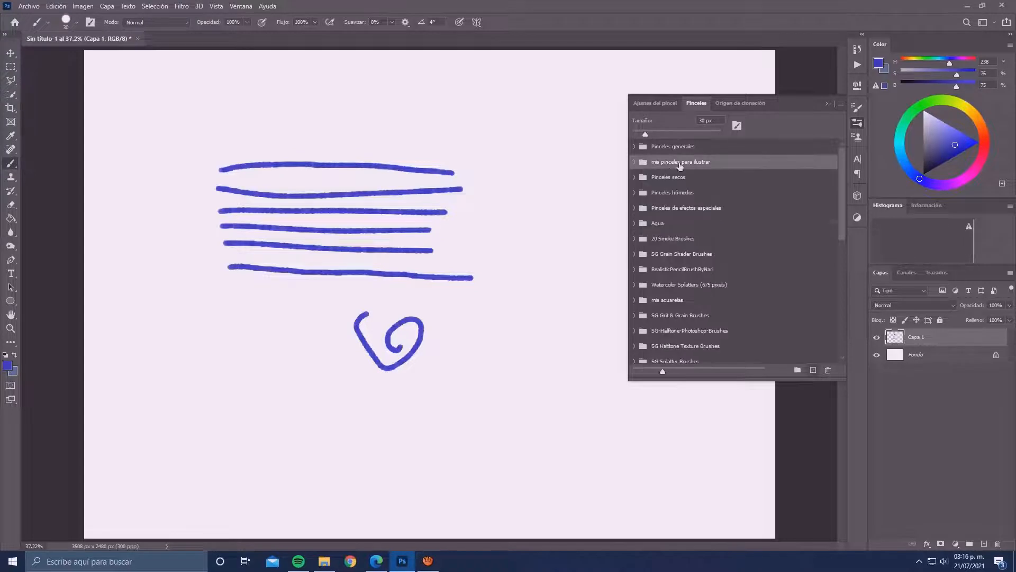
click(637, 162)
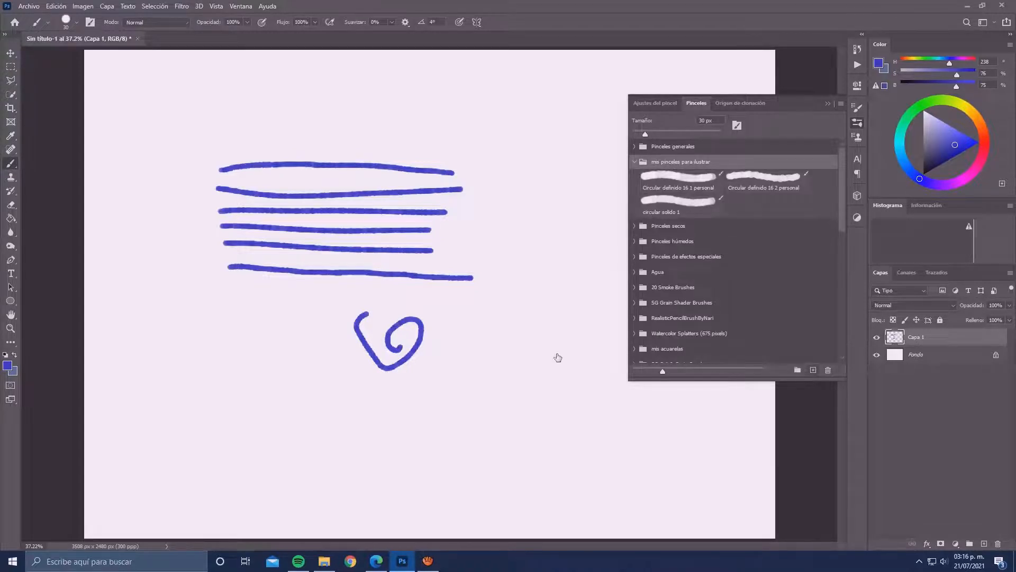
- Paint a numeral 1 with the saved brush, and a wavy stroke above the lines with the Circular difuso brush
drag(539, 354, 558, 378)
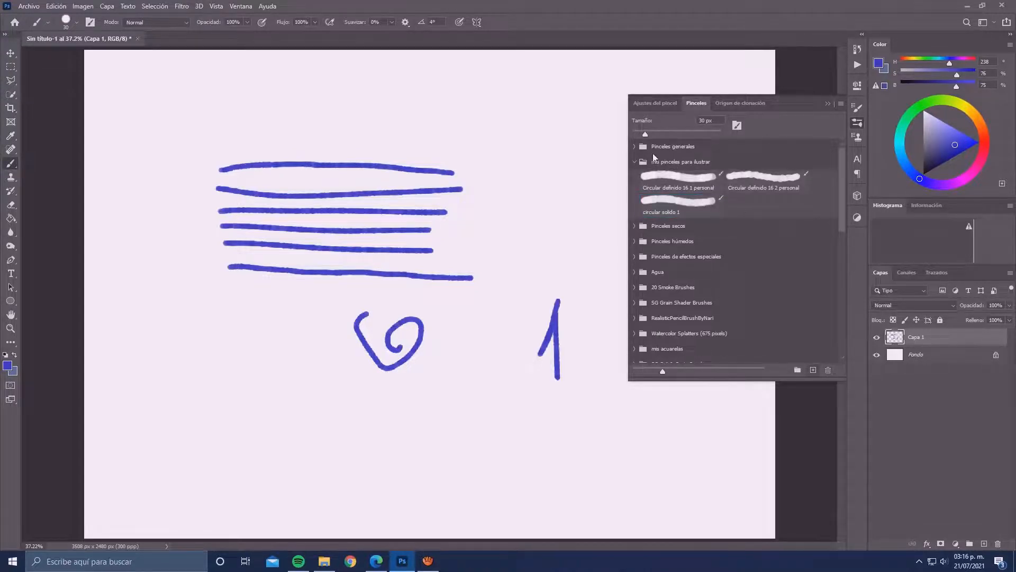
click(638, 147)
click(688, 166)
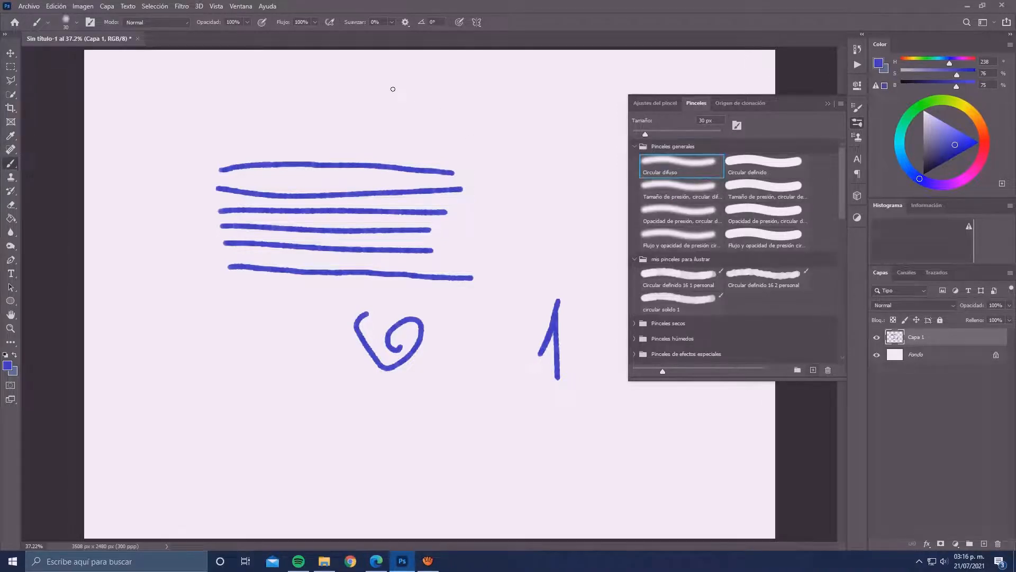
drag(342, 115, 553, 133)
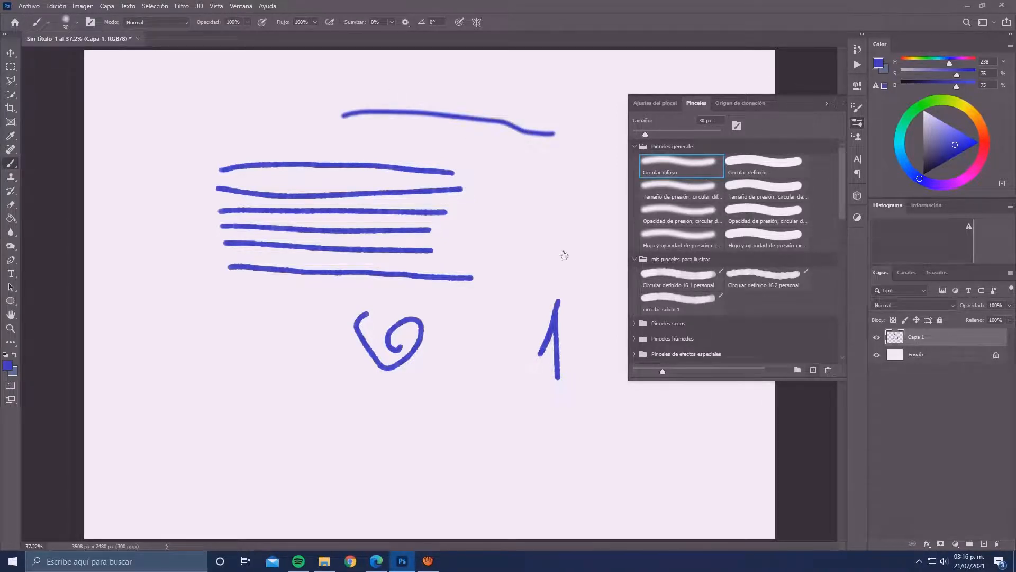
- Erase all the test strokes from Capa 1 using a rectangular selection around them
key(m)
mouse_move(207, 77)
mouse_down()
mouse_move(513, 341)
mouse_move(581, 432)
mouse_up()
key(Delete)
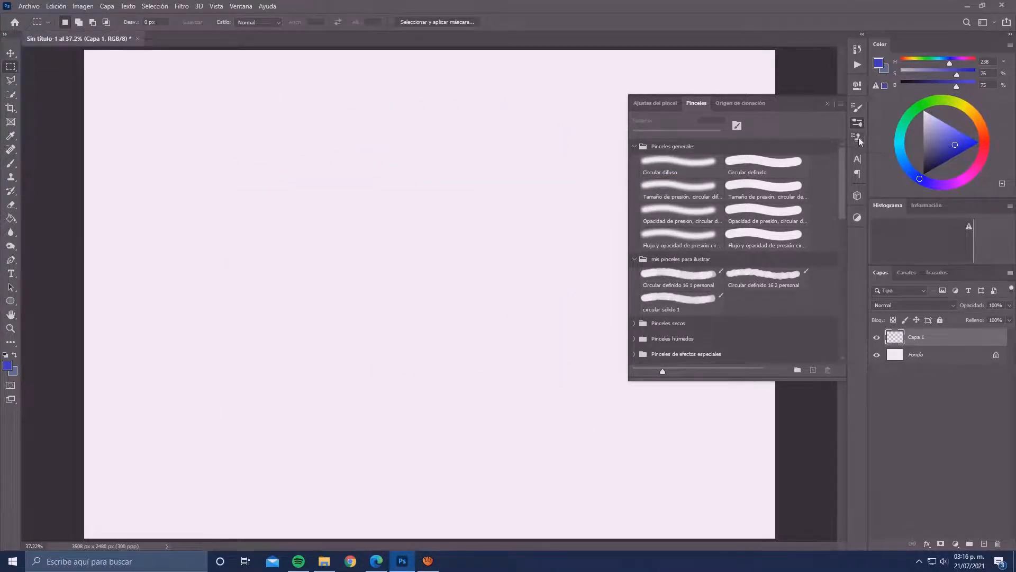
- Enable Dinámica de forma for the soft brush with 52% size variation, 44% angle variation and size control by Presión de la pluma
click(856, 108)
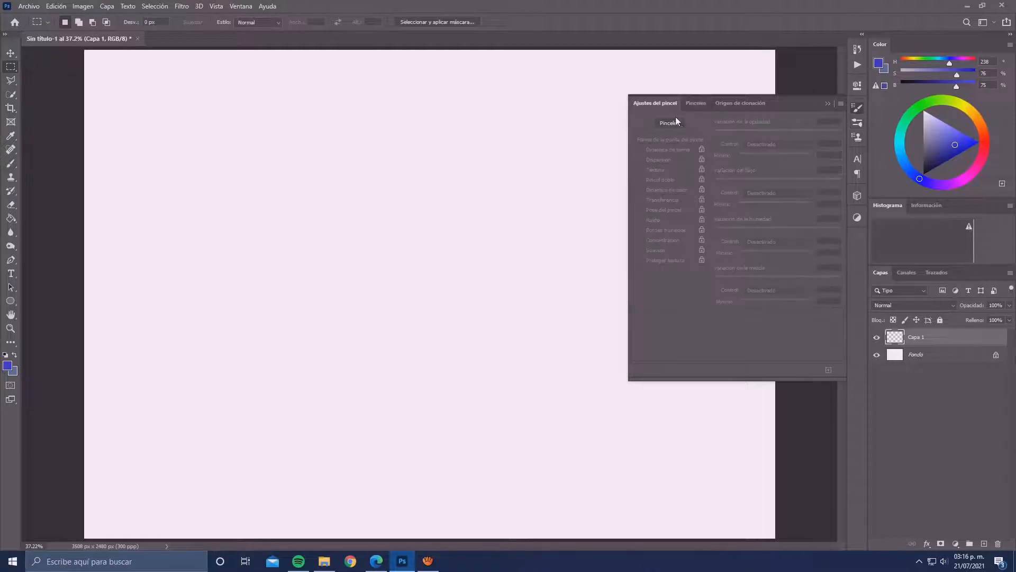
key(b)
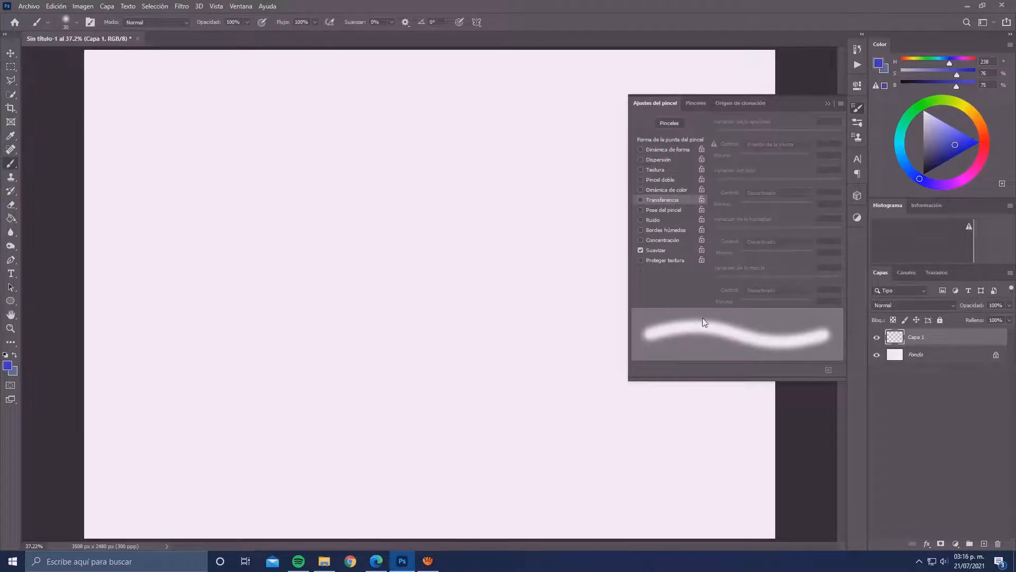
click(660, 148)
drag(716, 132, 782, 143)
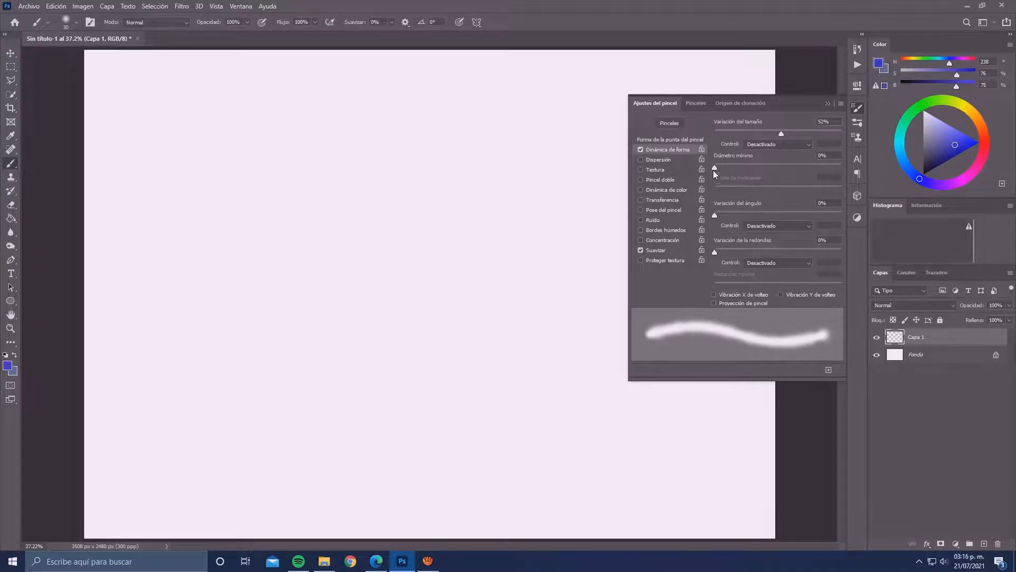
mouse_move(714, 169)
mouse_down()
mouse_move(777, 172)
mouse_move(771, 183)
mouse_move(650, 188)
mouse_up()
drag(713, 214, 823, 219)
click(777, 144)
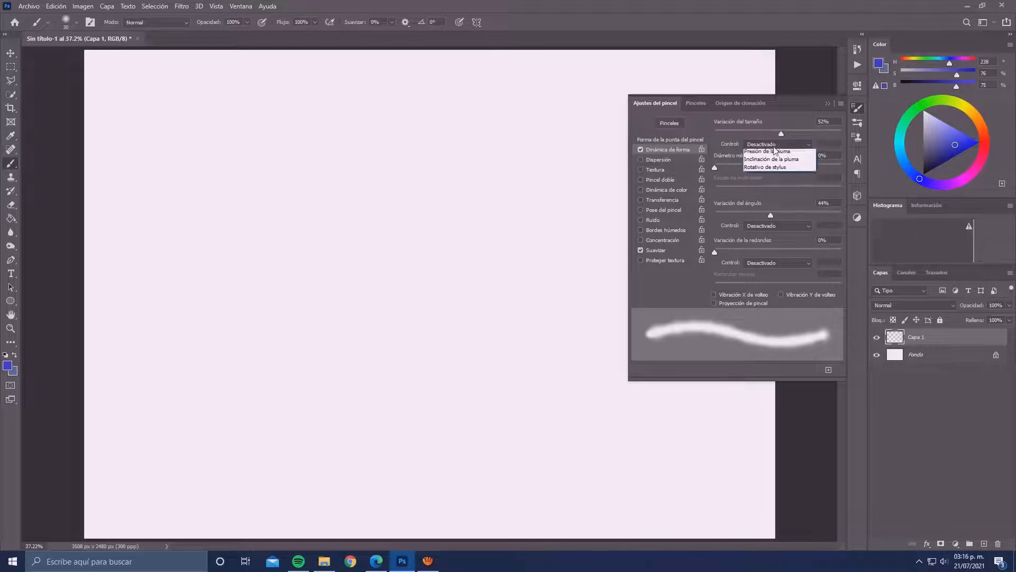
click(772, 176)
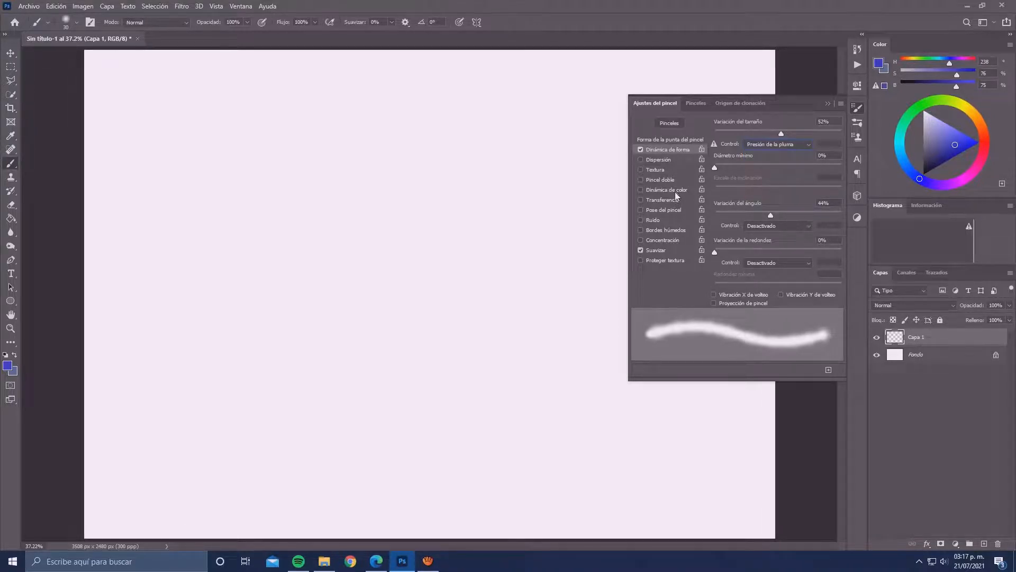
- Leave Textura off and enable Transferencia for the soft brush with 15% opacity variation and 20% flow variation
click(675, 168)
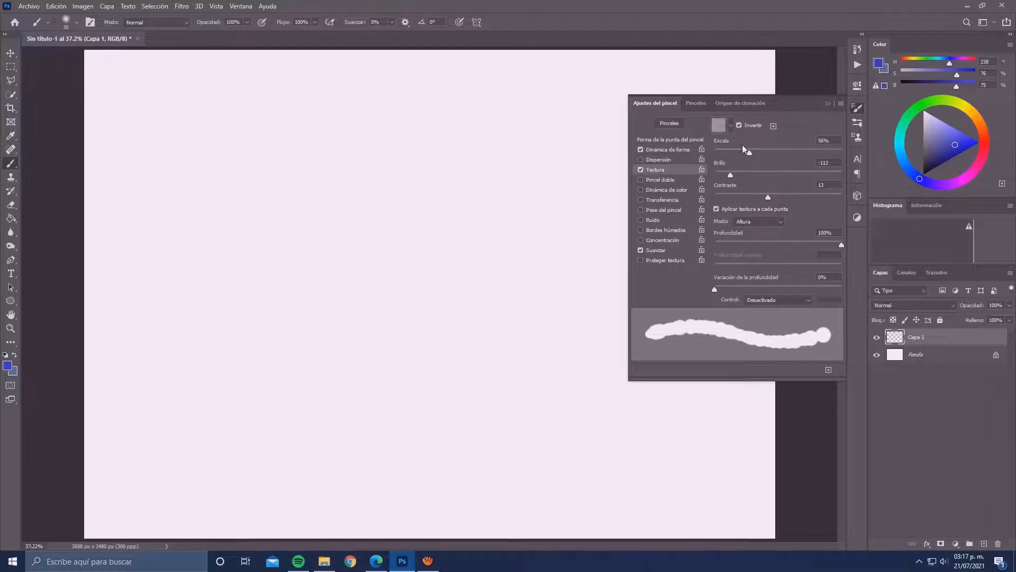
click(641, 170)
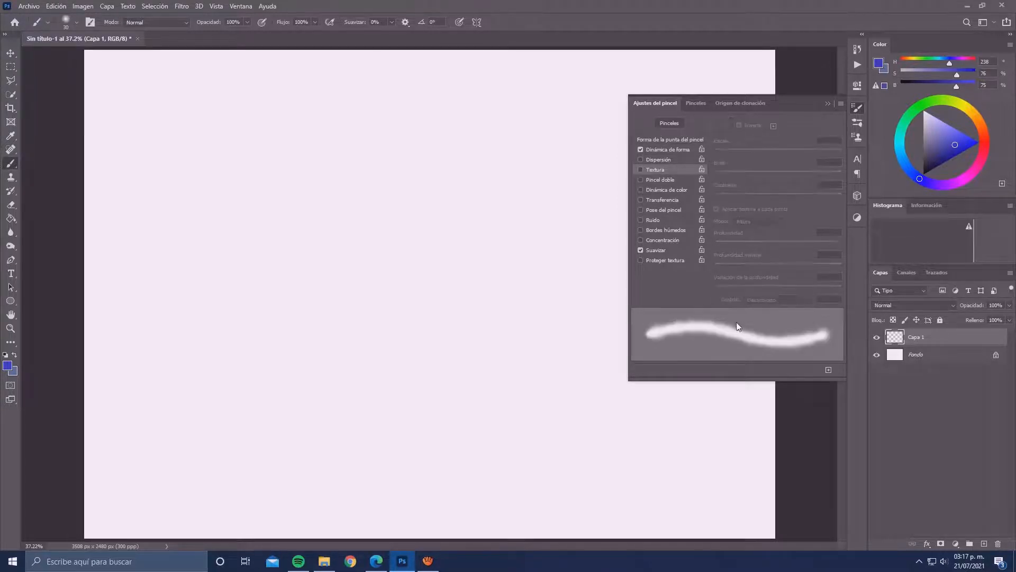
click(654, 200)
drag(765, 133, 719, 135)
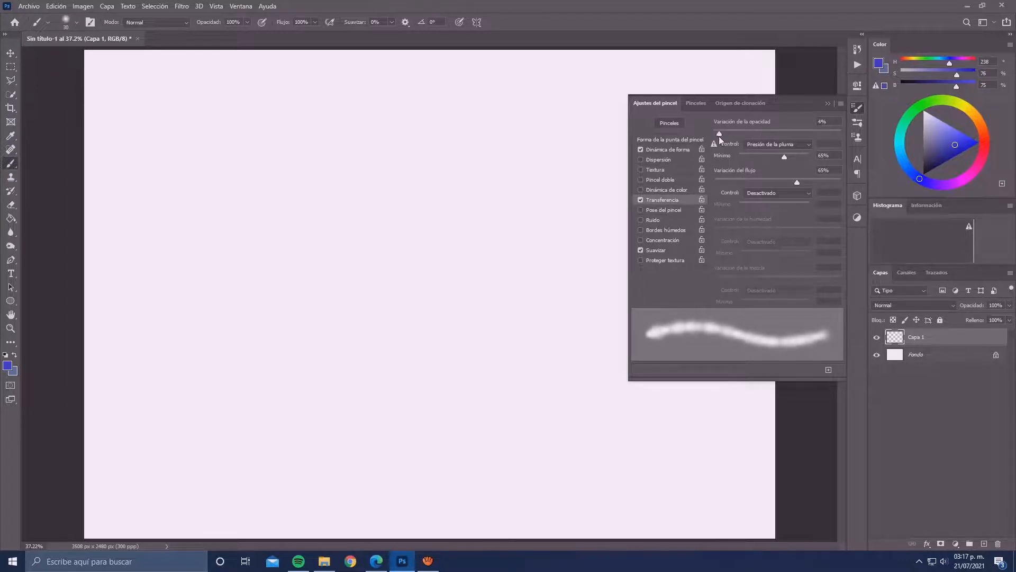
click(823, 121)
text(14)
text(5)
mouse_move(797, 180)
mouse_down()
mouse_move(830, 187)
mouse_move(751, 210)
mouse_up()
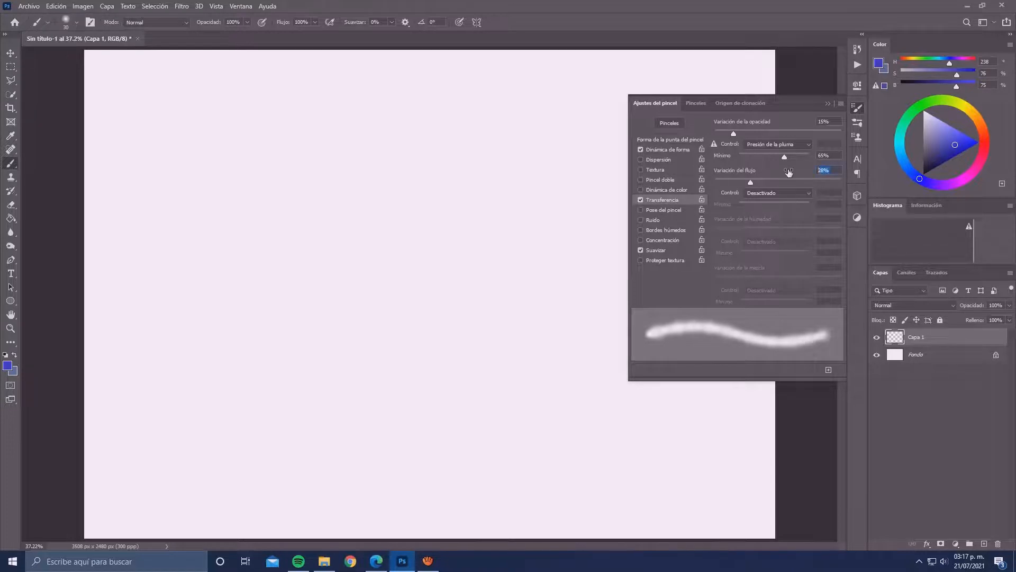
text(20)
- Save the soft brush as preset "circular difuso 1" and move it into the mis pinceles para ilustrar group
click(827, 103)
click(856, 123)
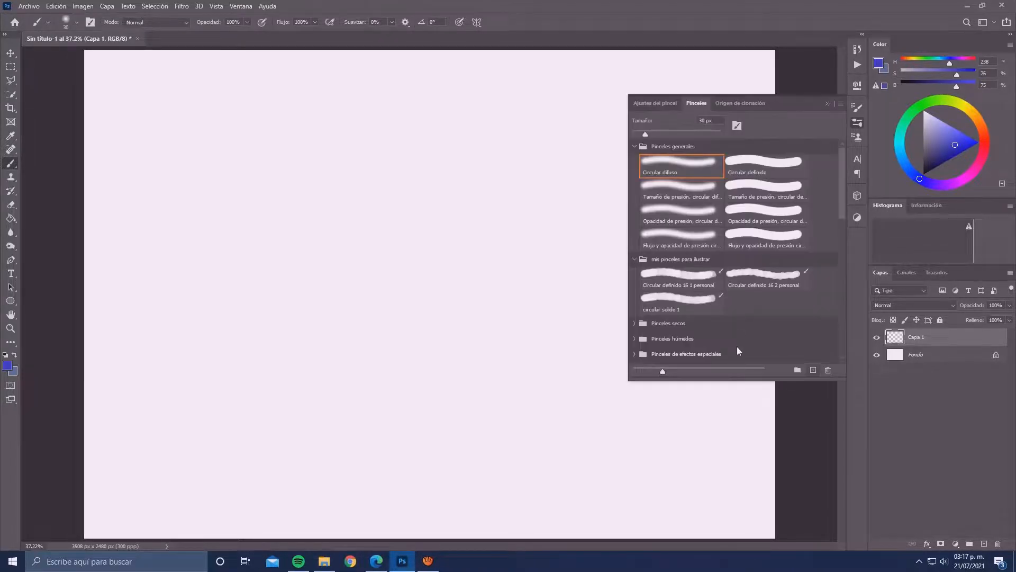
click(814, 370)
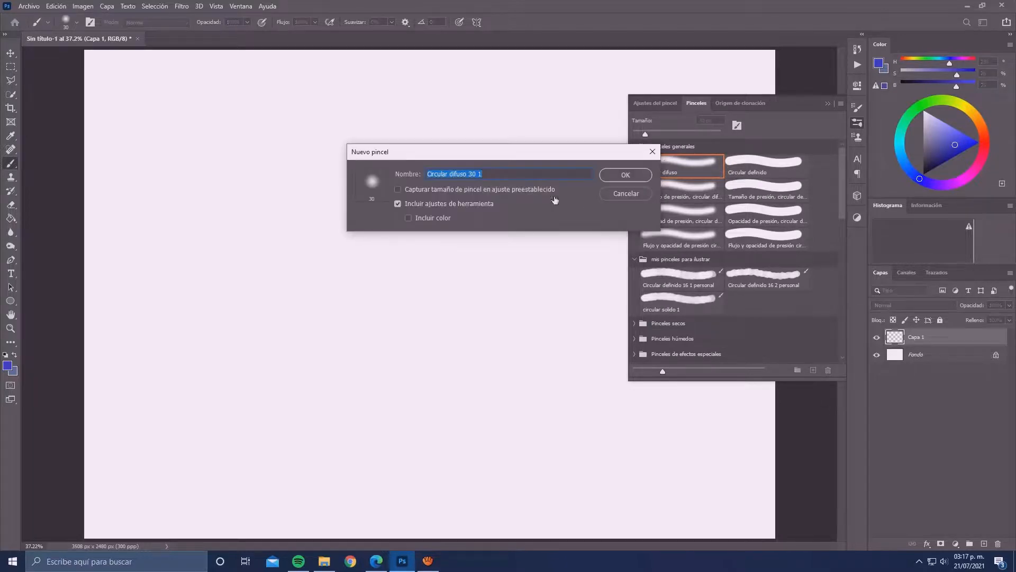
text(circular difuso)
key(Return)
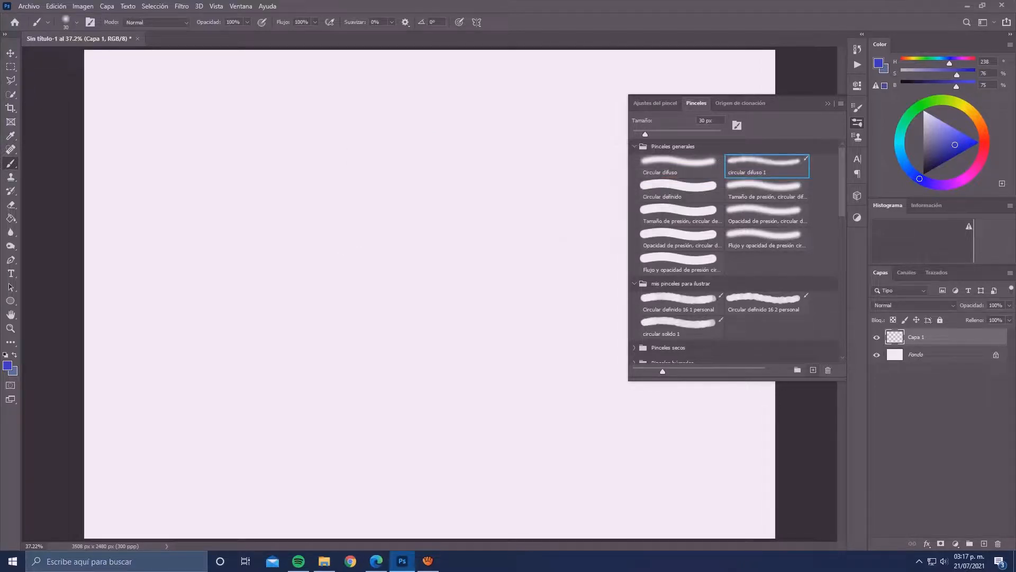
drag(738, 178, 762, 318)
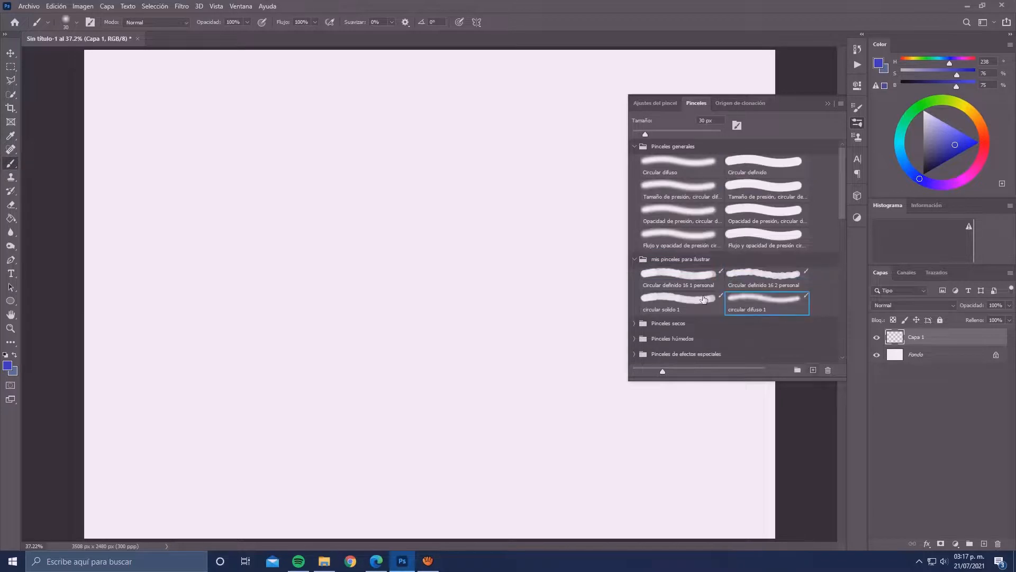
- Paint parallel diagonal test lines at 30 px with each of the four personal brushes, plus a curve with circular difuso 1
click(681, 277)
drag(236, 66, 180, 133)
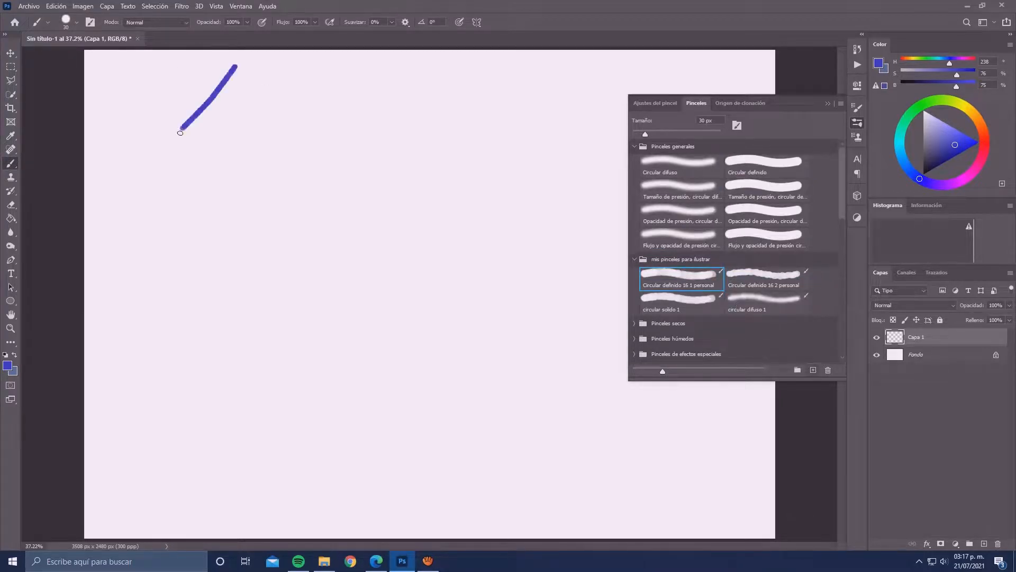
click(769, 275)
mouse_move(252, 69)
mouse_down()
mouse_move(203, 110)
mouse_move(184, 150)
mouse_up()
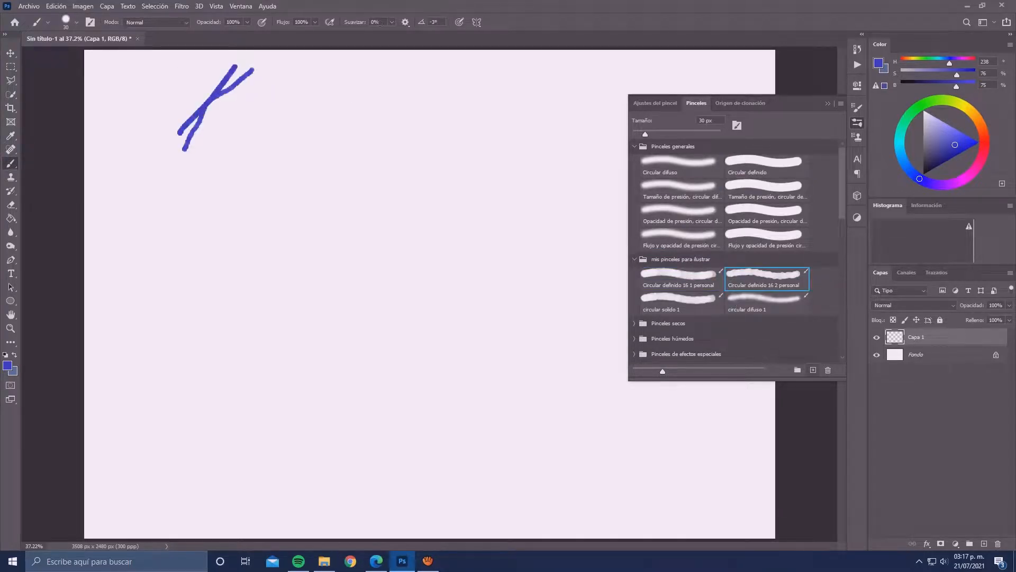
key(ctrl+z)
drag(251, 69, 199, 128)
click(715, 306)
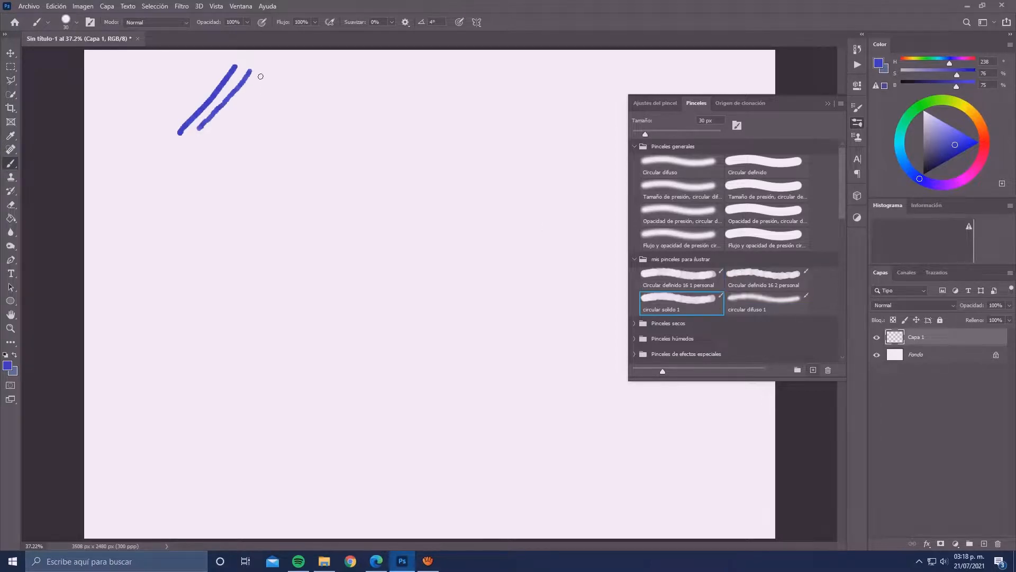
drag(267, 77, 222, 133)
click(760, 315)
mouse_move(284, 81)
mouse_down()
mouse_move(225, 147)
mouse_move(329, 182)
mouse_up()
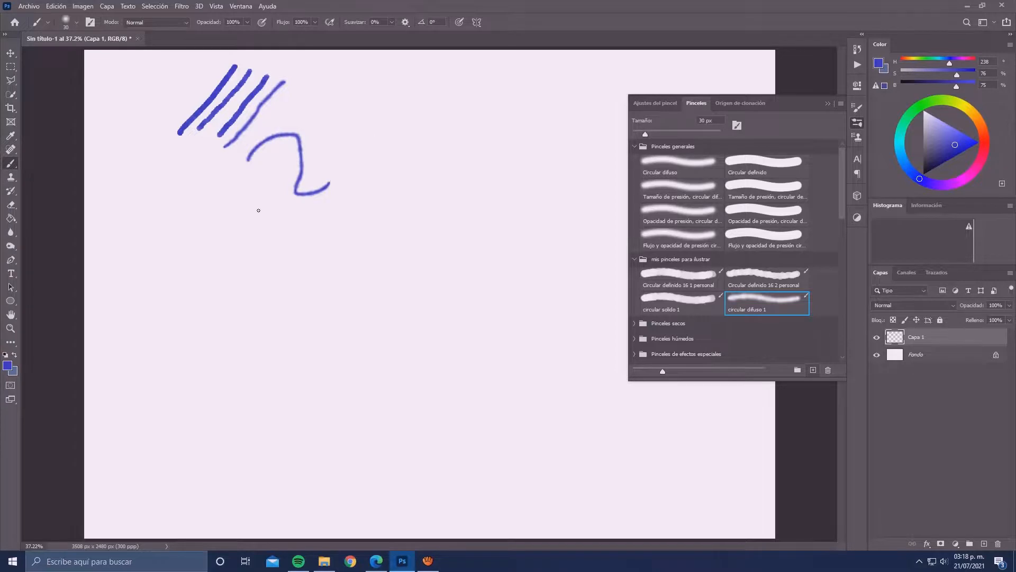
- Set the brush size to 125 px and paint a horizontal test band with each of the four personal brushes
right_click(211, 250)
drag(279, 276, 308, 276)
drag(173, 228, 354, 229)
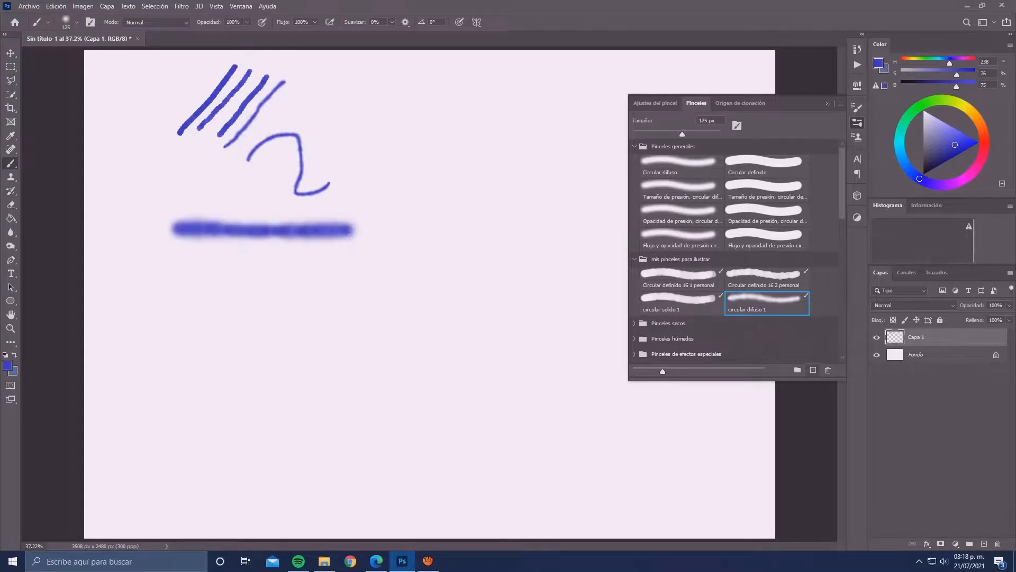
right_click(247, 275)
click(763, 273)
drag(195, 262, 329, 276)
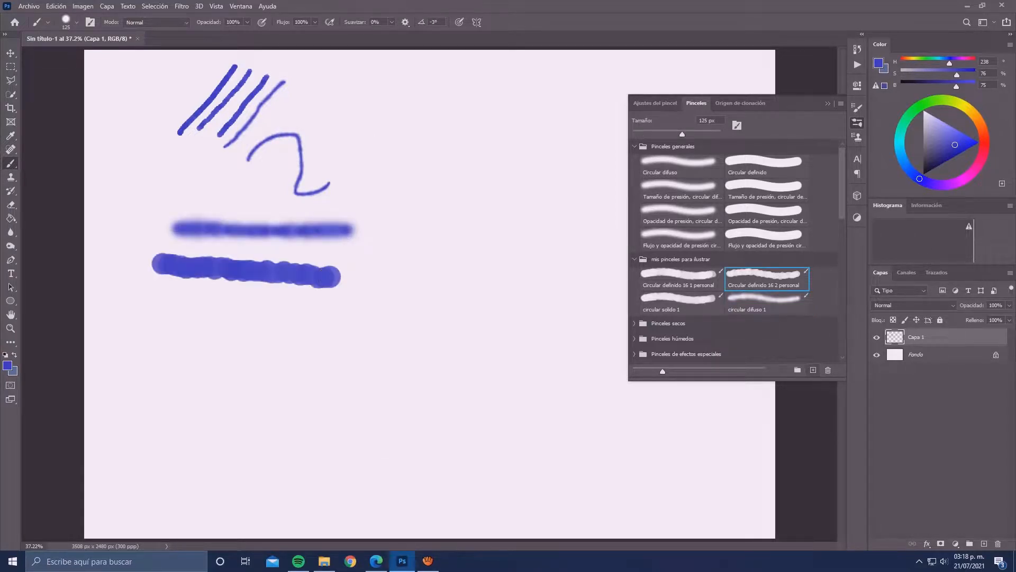
click(702, 277)
drag(164, 296, 350, 308)
click(683, 299)
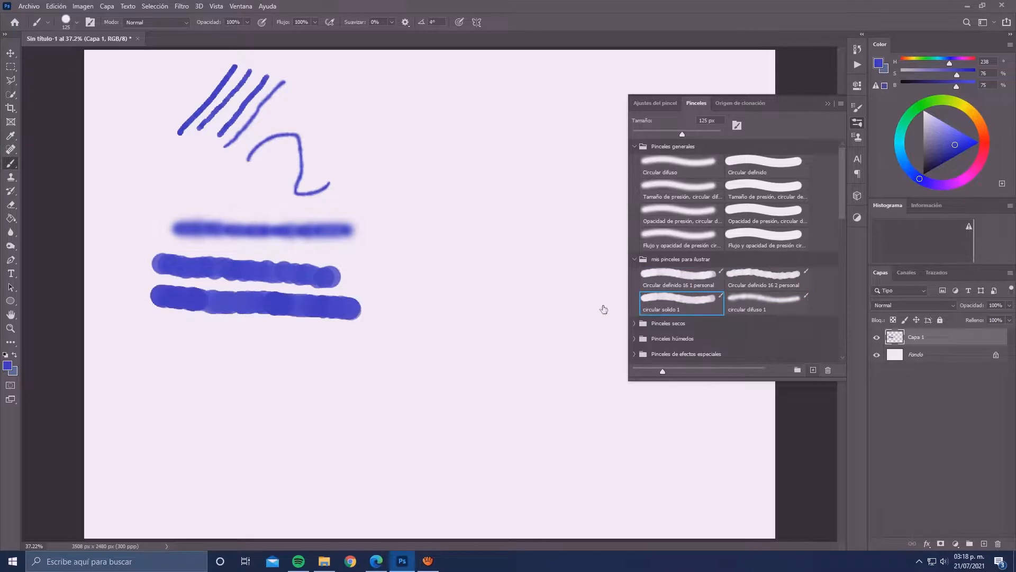
drag(150, 330, 366, 347)
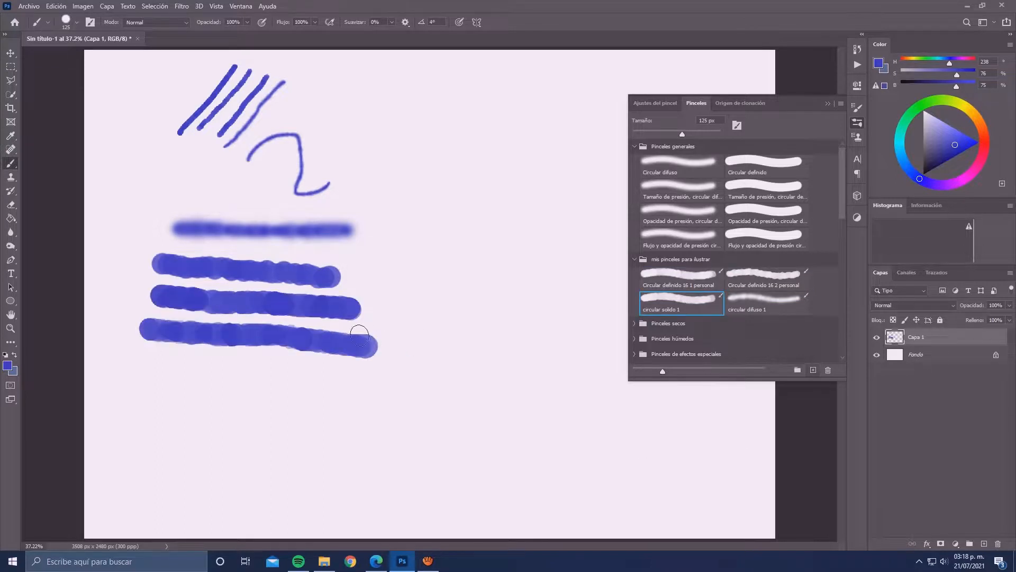
- Paint a dense zigzag below the bands with circular solido 1, and cover part of it in duller blue (52% saturation, 61% brightness)
mouse_move(170, 379)
mouse_down()
mouse_move(227, 375)
mouse_move(336, 423)
mouse_up()
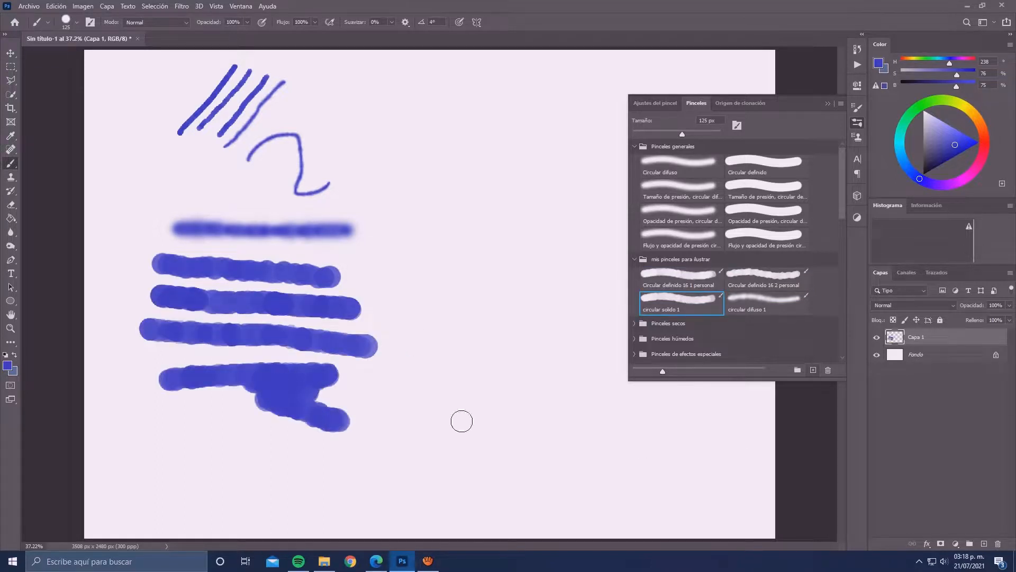
click(941, 145)
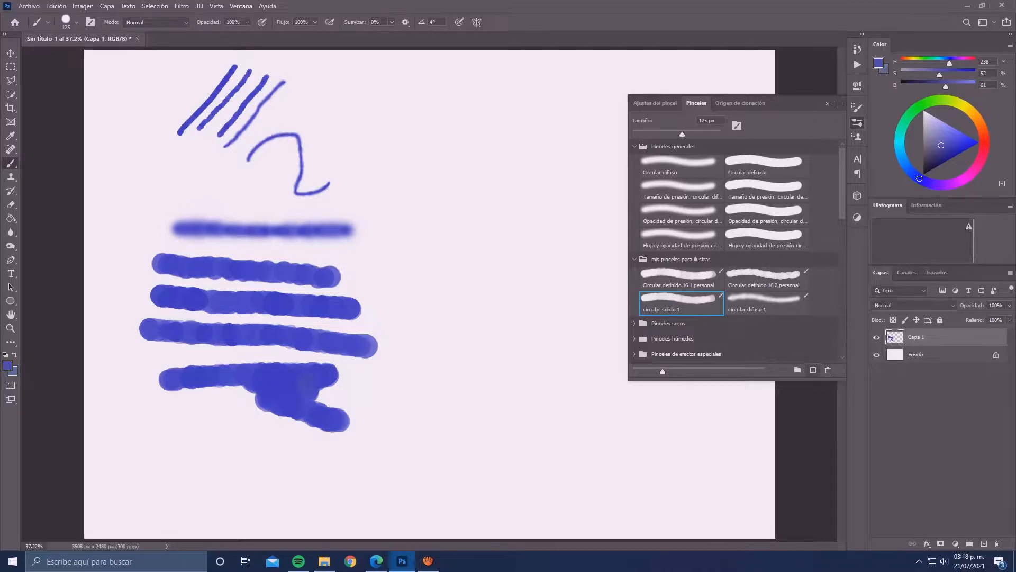
drag(315, 380, 345, 410)
- Blend the two blues in the zigzag using the Pincel mezclador at 98 px
right_click(8, 168)
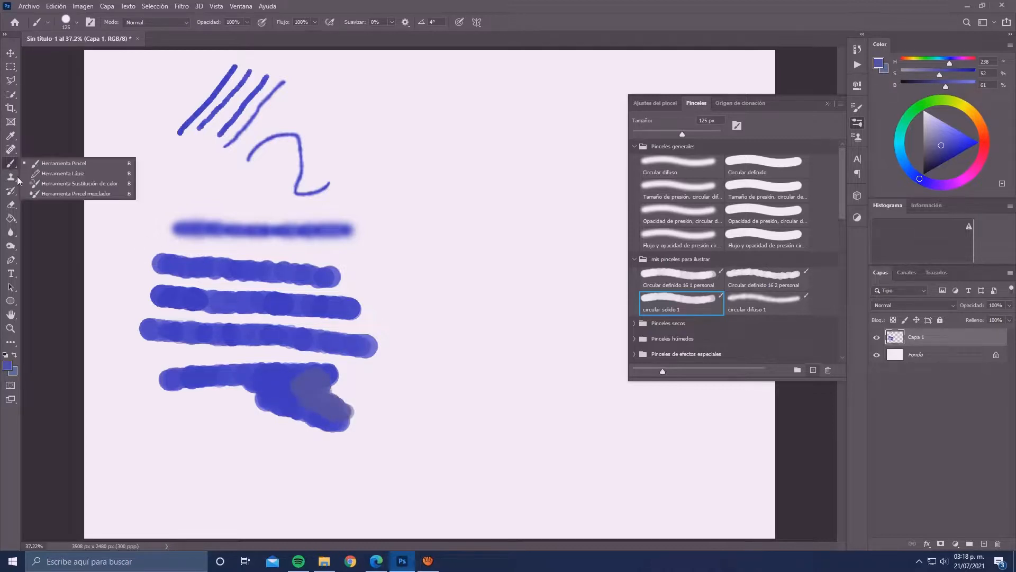
click(38, 197)
right_click(306, 384)
click(396, 404)
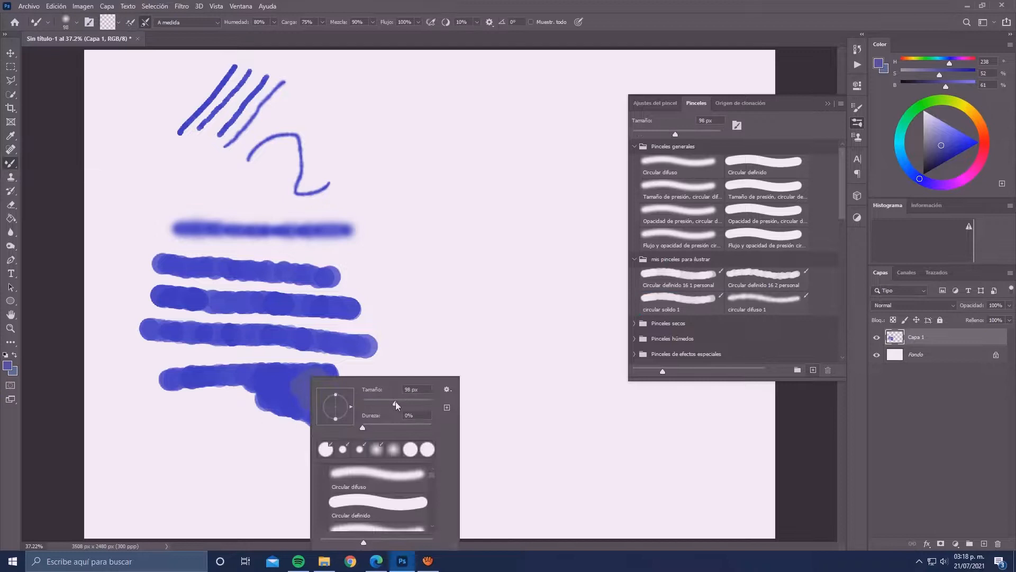
click(291, 379)
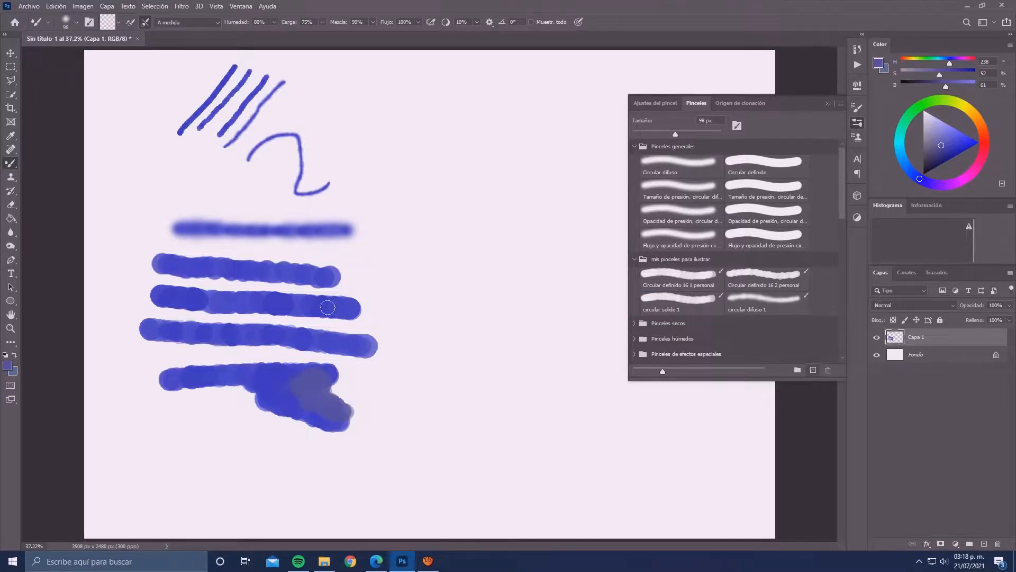
mouse_move(280, 375)
mouse_down()
mouse_move(323, 375)
mouse_move(277, 375)
mouse_move(305, 376)
mouse_move(295, 393)
mouse_move(318, 365)
mouse_move(291, 375)
mouse_up()
mouse_move(311, 410)
mouse_down()
mouse_move(287, 378)
mouse_move(315, 412)
mouse_move(301, 386)
mouse_up()
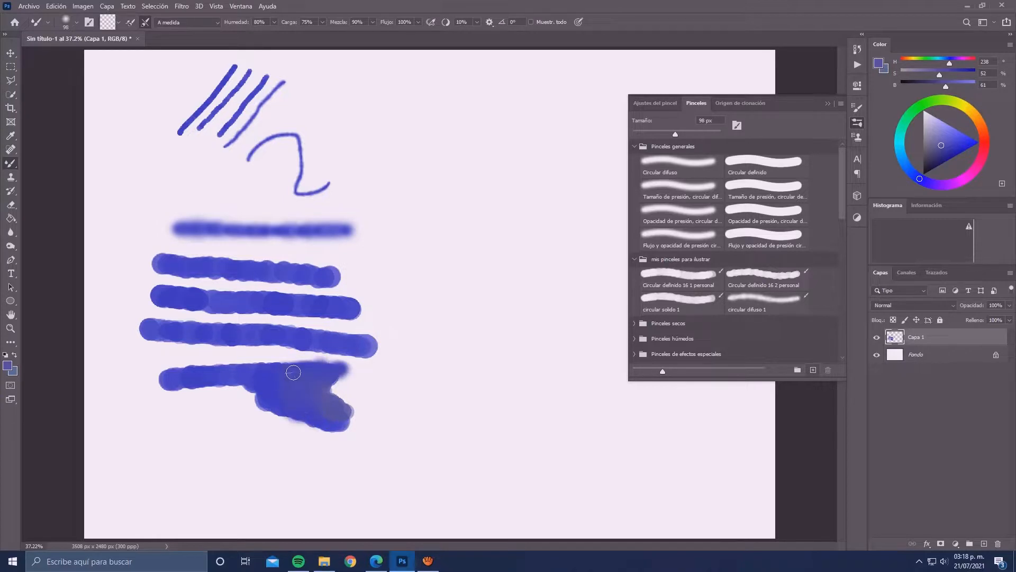
- Delete all the test painting from Capa 1 with a rectangular selection, and deselect
key(v)
key(m)
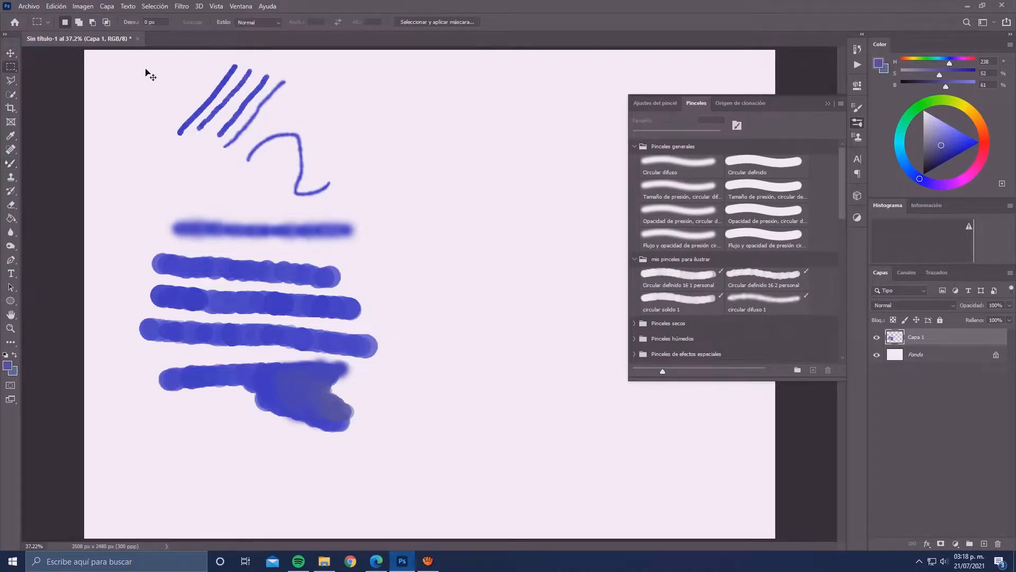
drag(124, 52, 419, 478)
key(Delete)
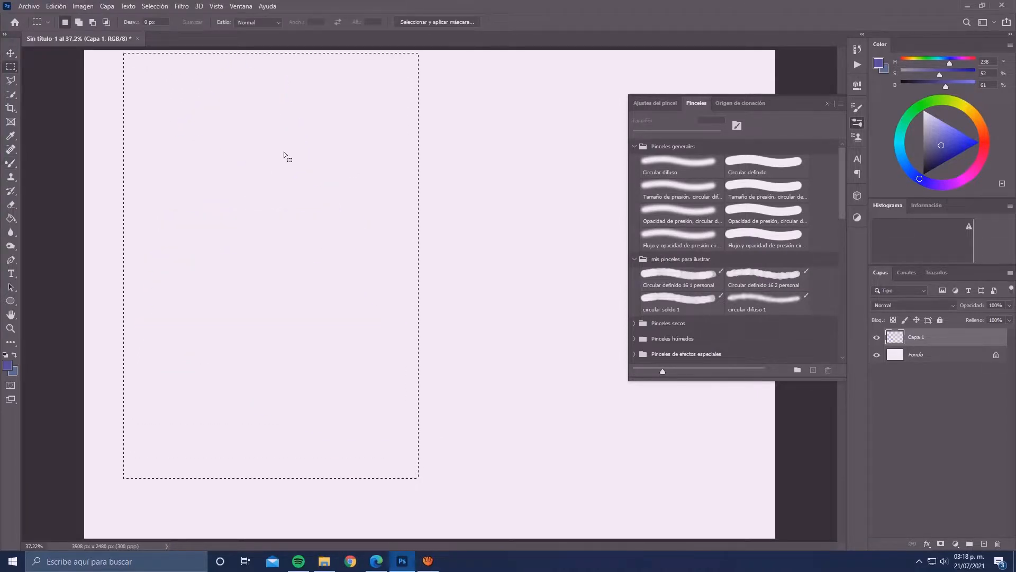
key(ctrl+d)
- Draw a closed ten-point path with zigzag spikes across the middle of the canvas using the Pen tool
key(p)
click(253, 76)
click(180, 292)
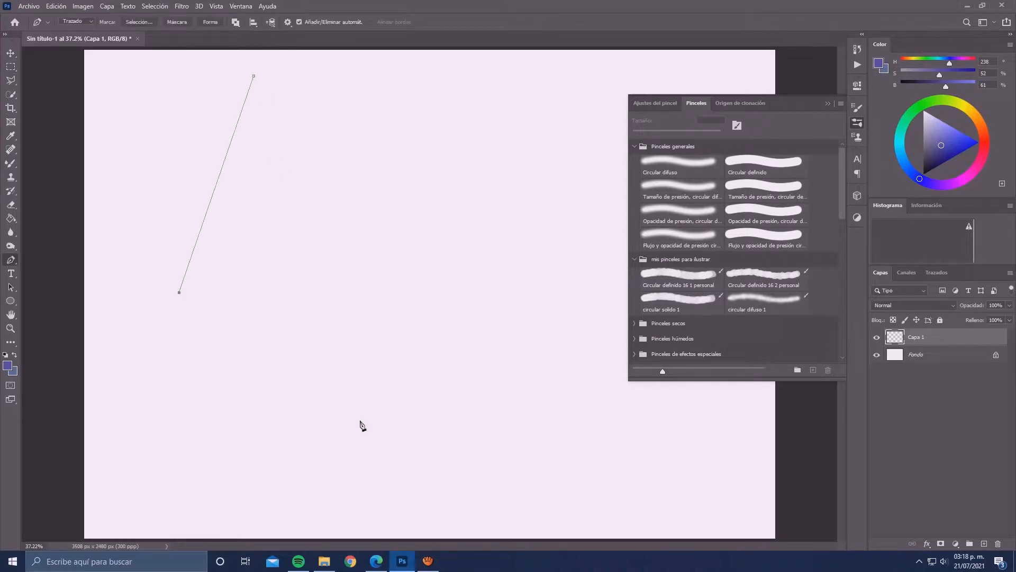
click(360, 421)
click(496, 326)
click(321, 330)
click(457, 230)
click(326, 274)
click(340, 165)
click(303, 221)
click(305, 111)
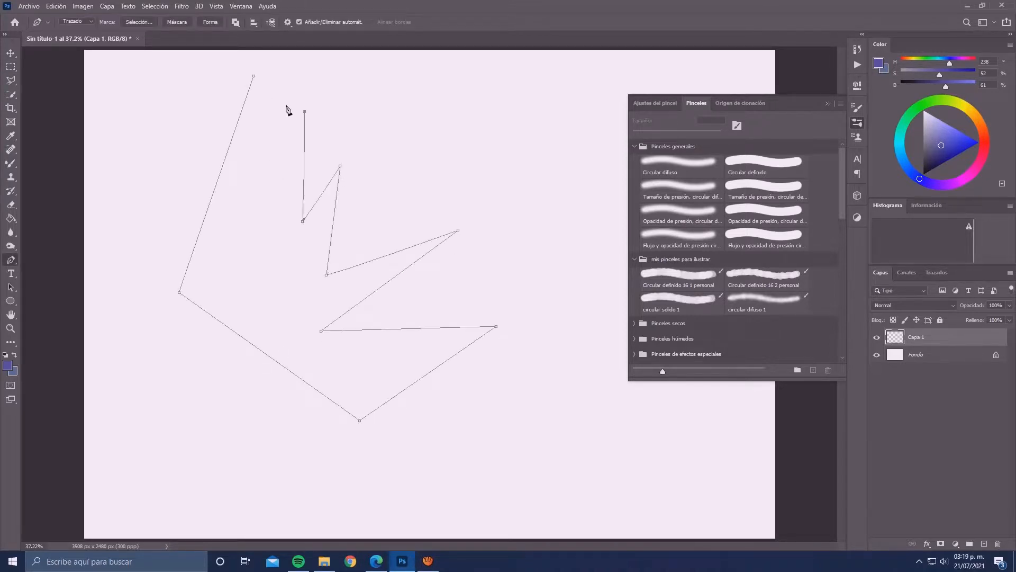
click(253, 77)
- Stroke the zigzag path with the Pincel tool and simulated pressure
right_click(336, 214)
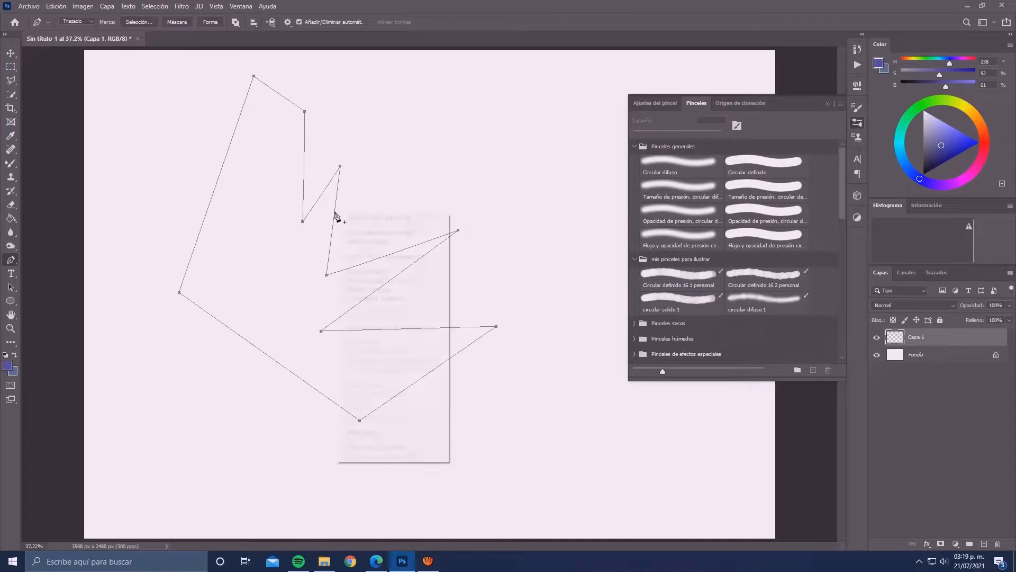
click(428, 298)
click(755, 117)
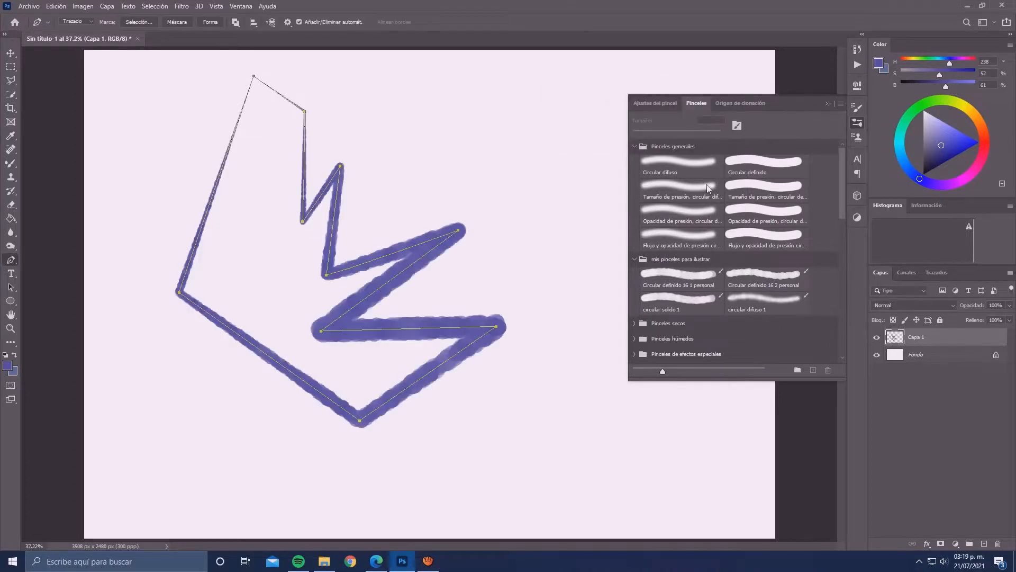
- Return to the regular Pincel tool and choose the circular difuso 1 preset
click(9, 176)
right_click(10, 163)
click(53, 163)
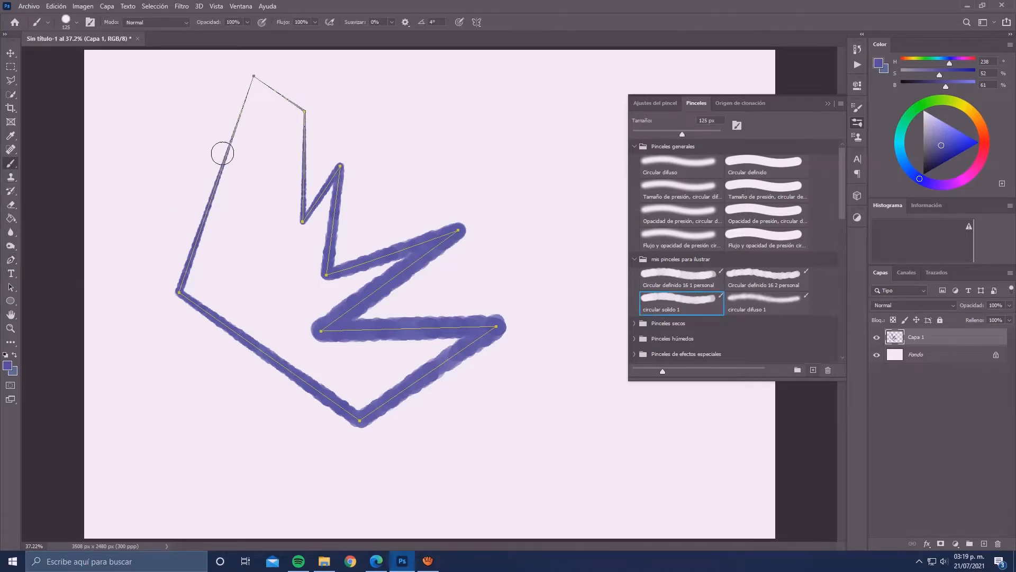
click(757, 305)
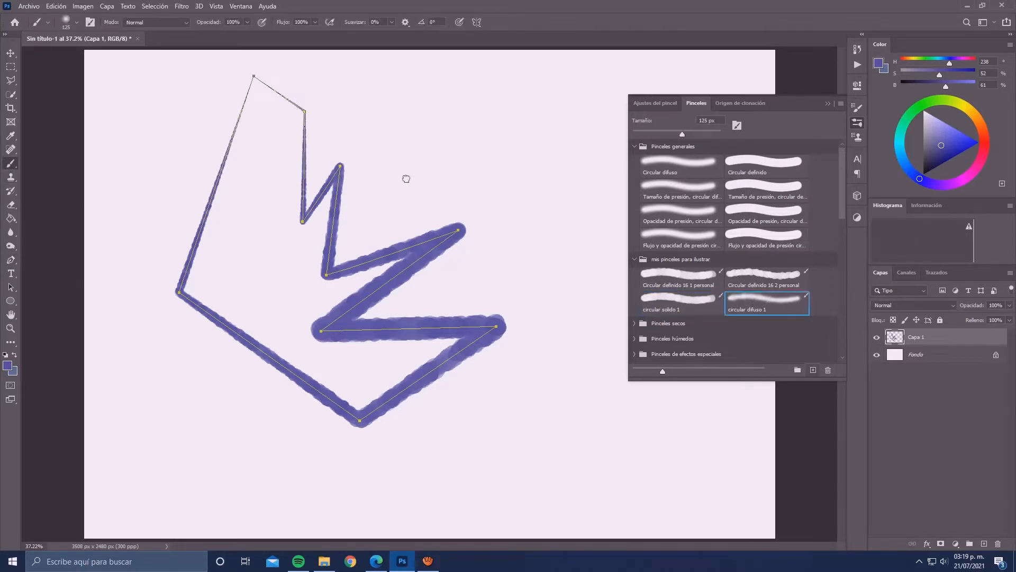
- Draw a small closed five-point path above the zigzag shape with the Pen tool
key(p)
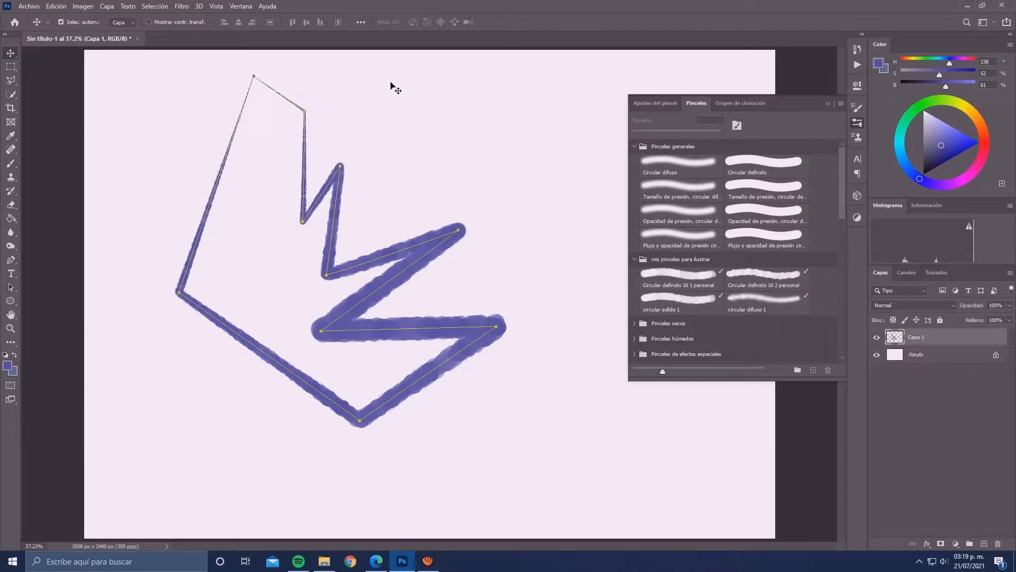
click(371, 73)
click(369, 116)
click(452, 159)
click(519, 128)
click(448, 114)
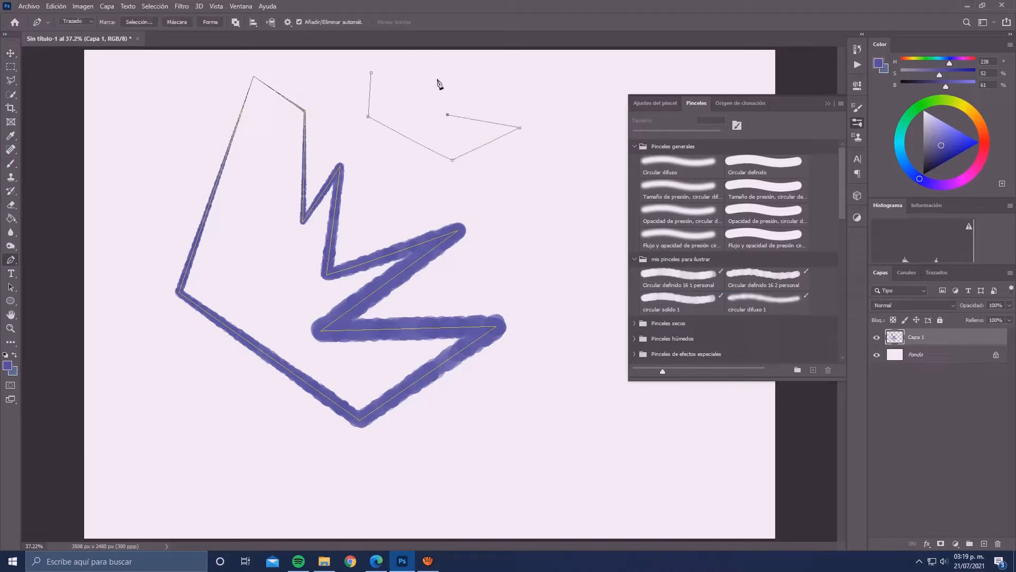
click(371, 73)
- Stroke the small five-point path with the circular difuso 1 brush and simulated pressure
click(787, 308)
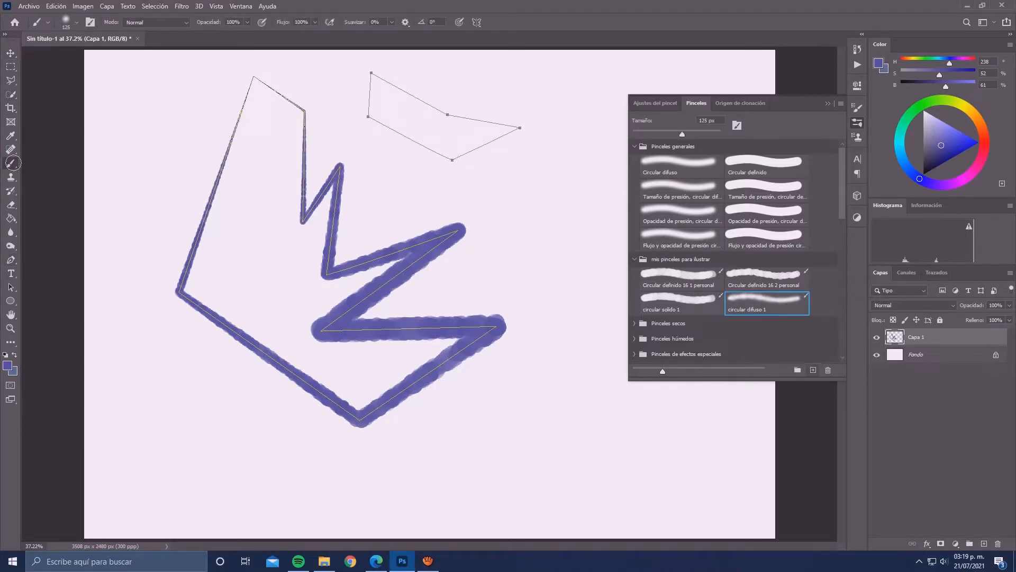
click(77, 22)
click(77, 54)
click(77, 23)
key(p)
right_click(430, 109)
click(532, 195)
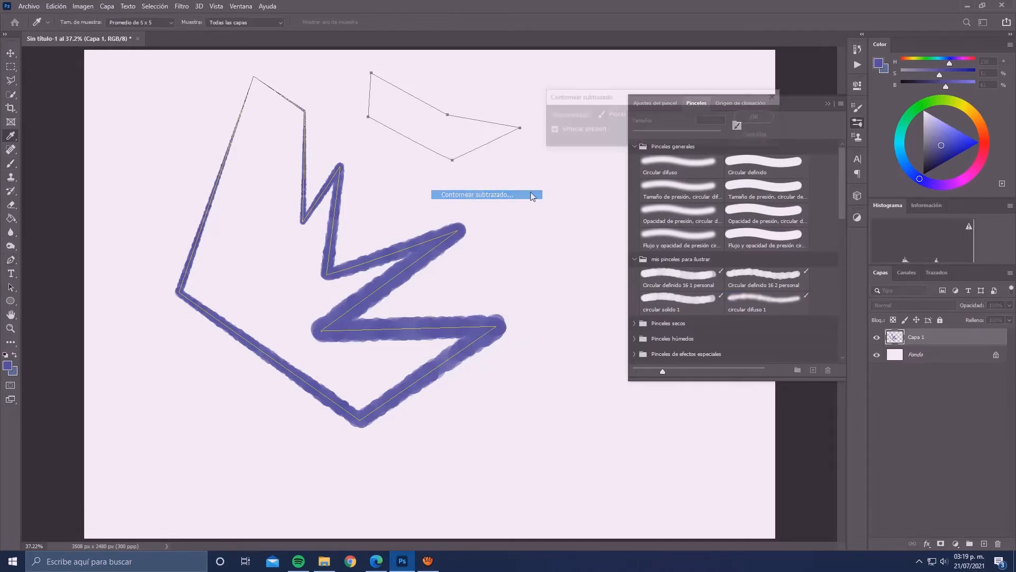
click(749, 118)
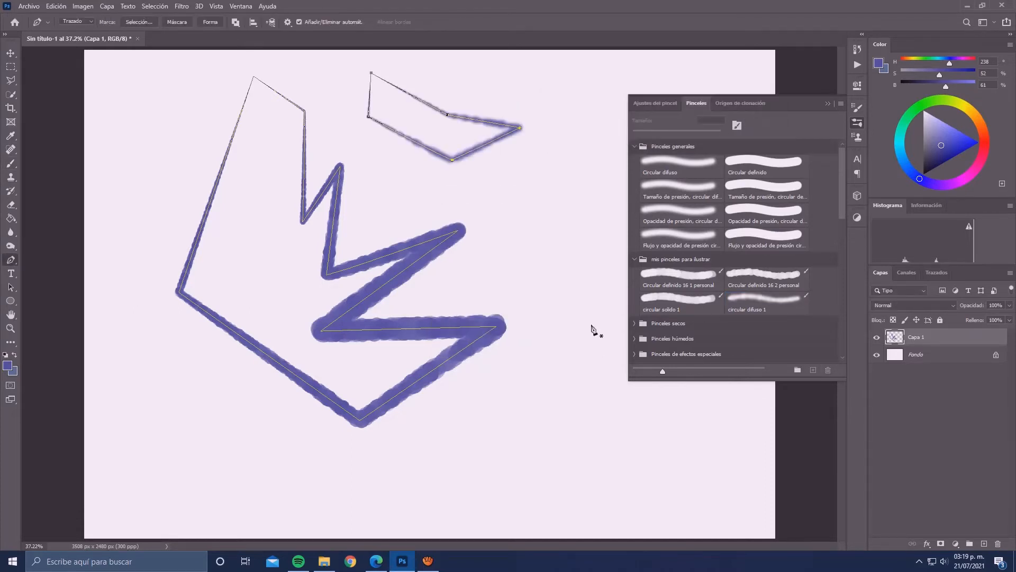
- Deselect the layer and hide the path outlines so only the painted strokes show
key(v)
click(564, 259)
key(p)
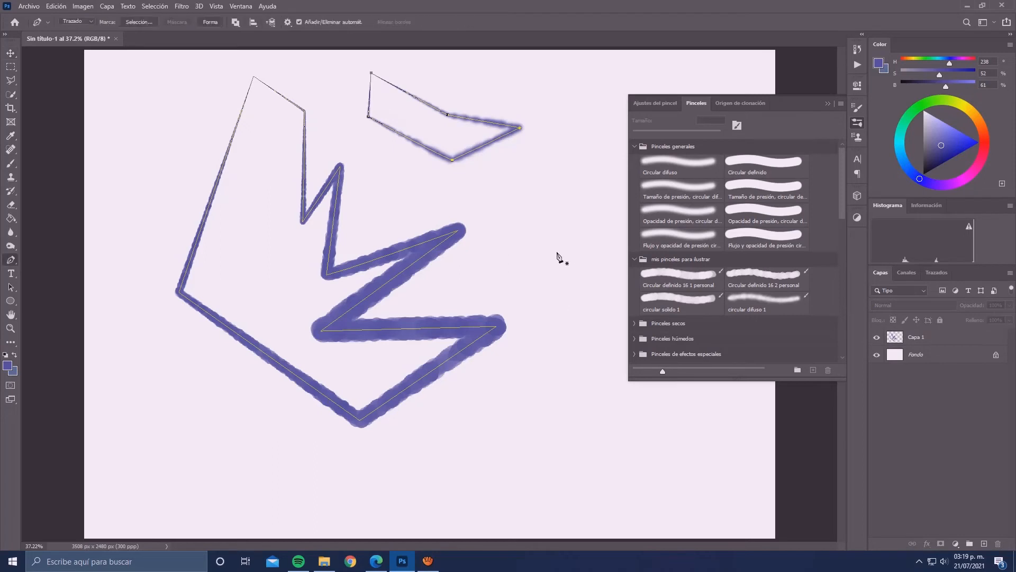
key(Return)
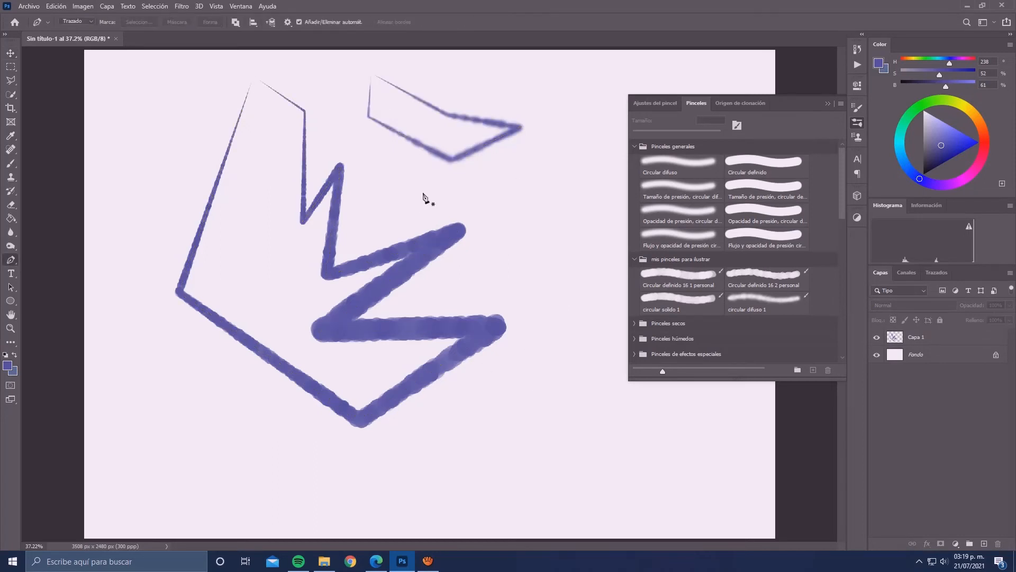